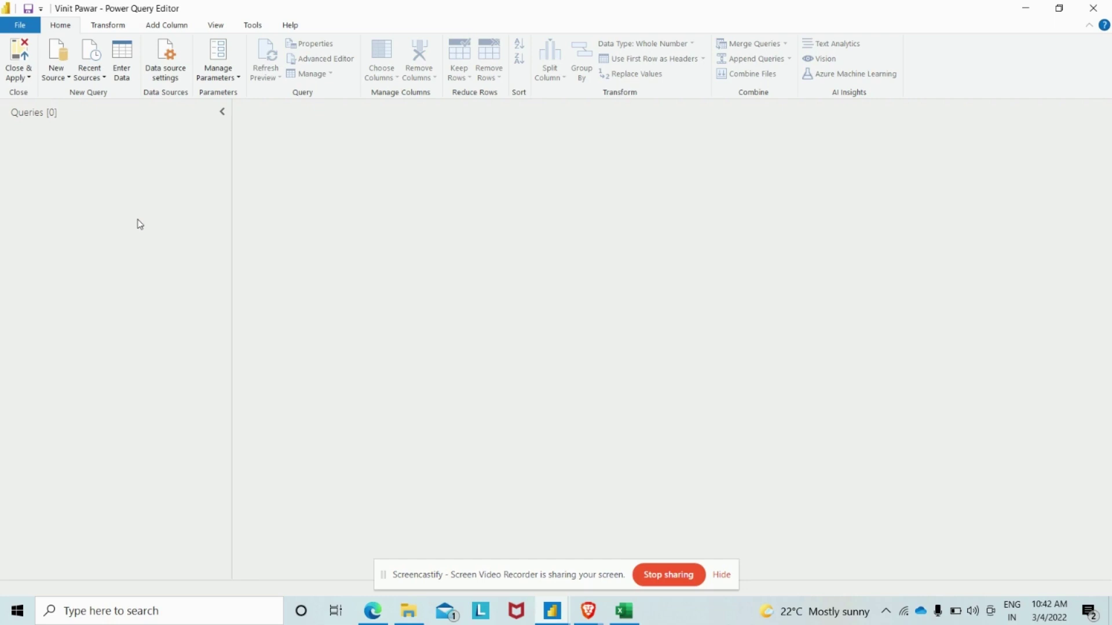
Step: Connect to the Excel Date Source workbook and load its Sheet_Name sheet (18 columns, 5 rows)
left_click(58, 76)
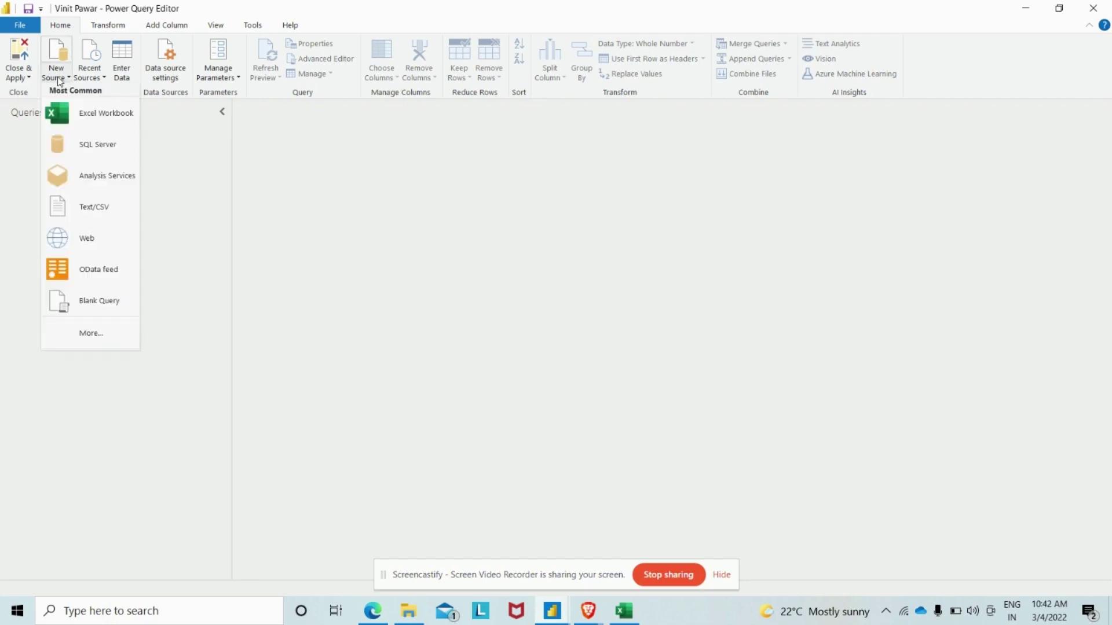
left_click(83, 114)
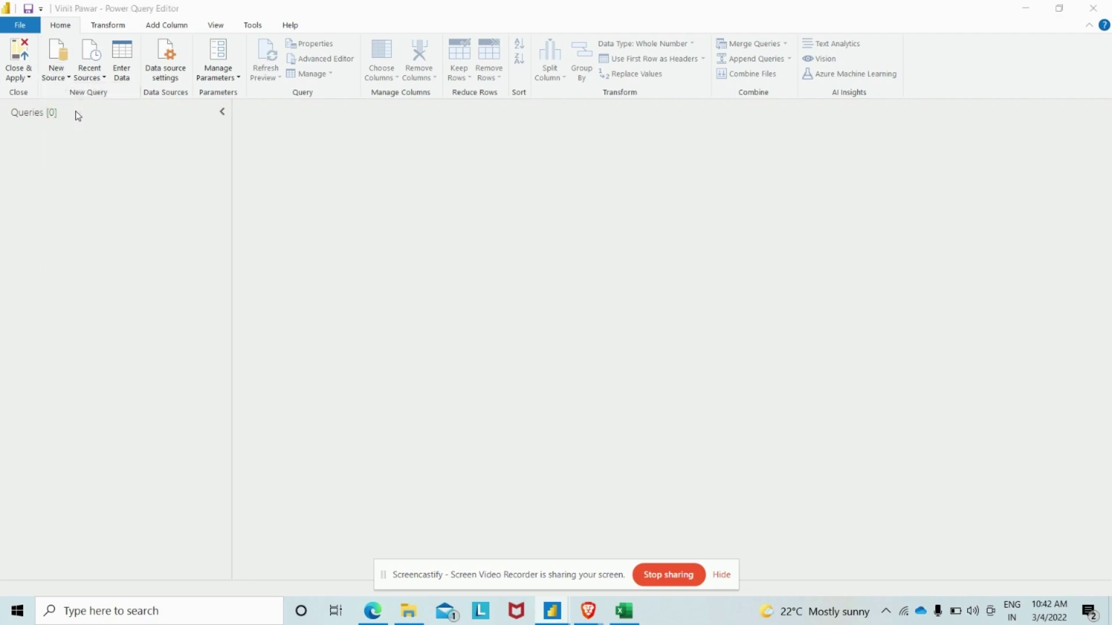
left_click(130, 152)
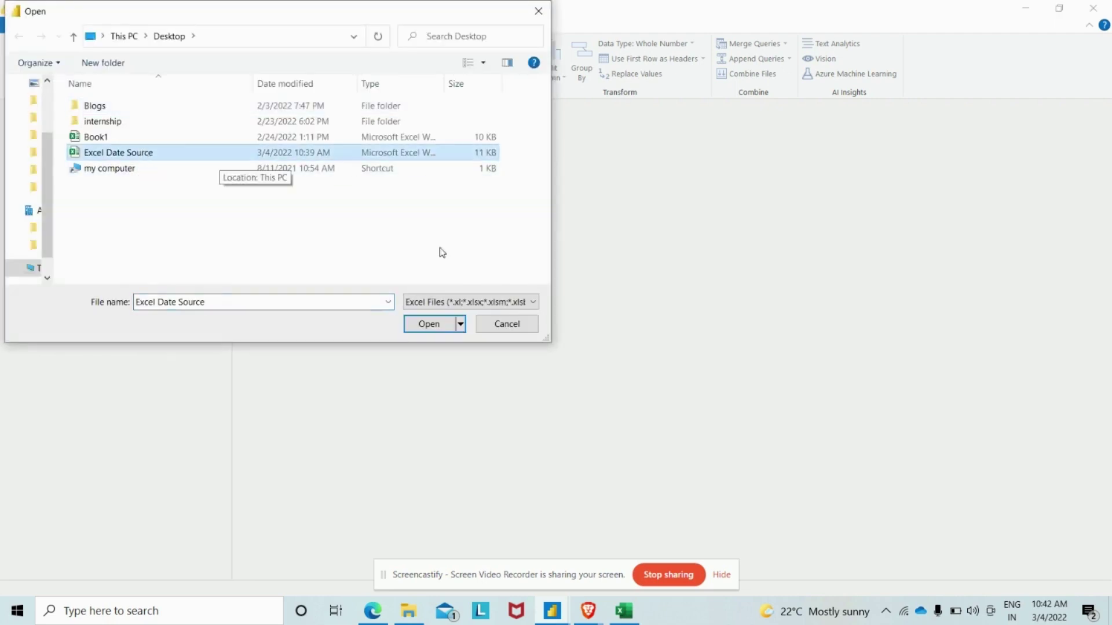
left_click(428, 323)
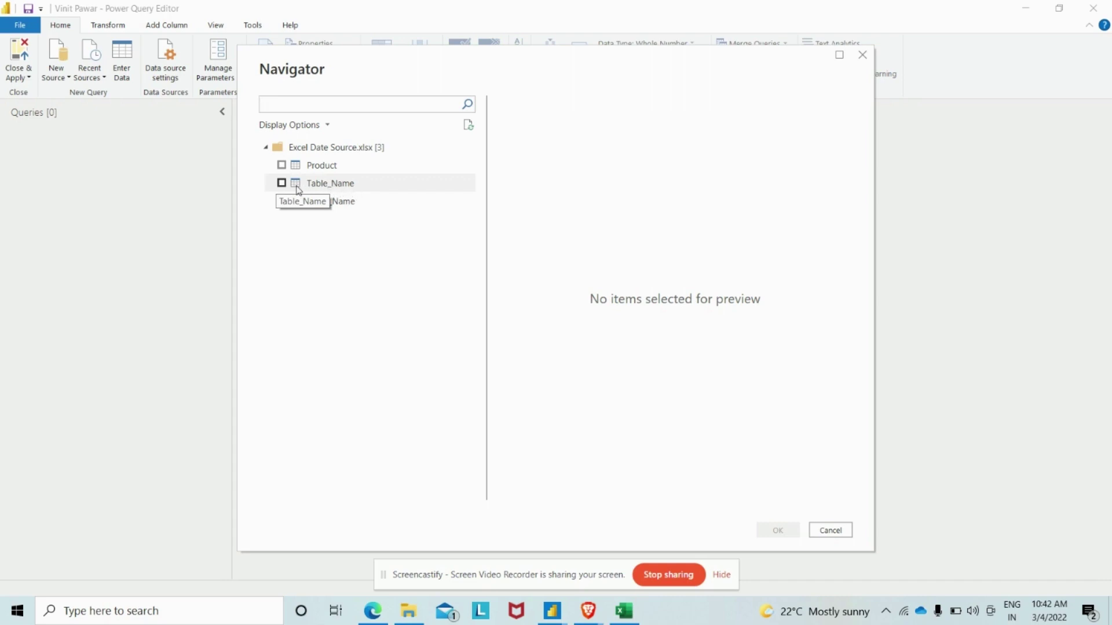
left_click(282, 201)
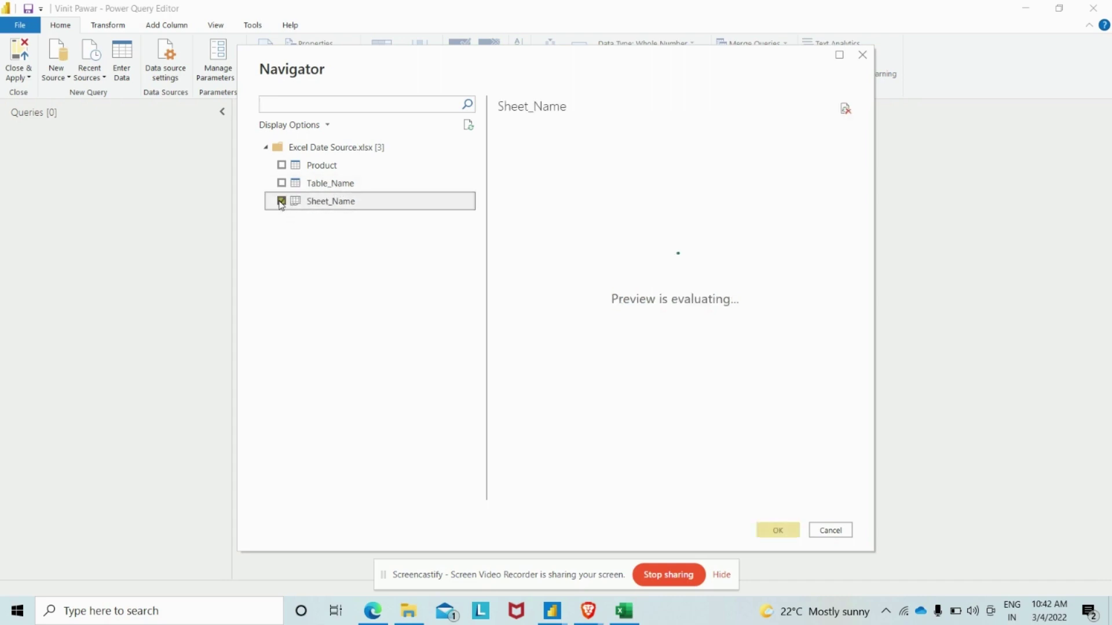
left_click(777, 528)
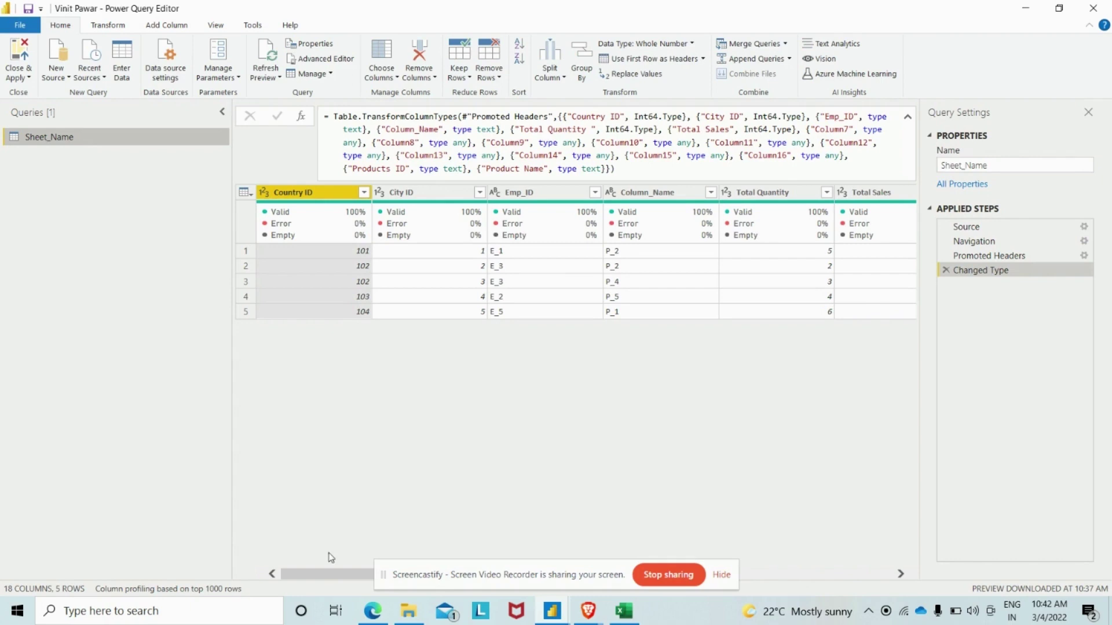
left_click_drag(320, 576, 323, 575)
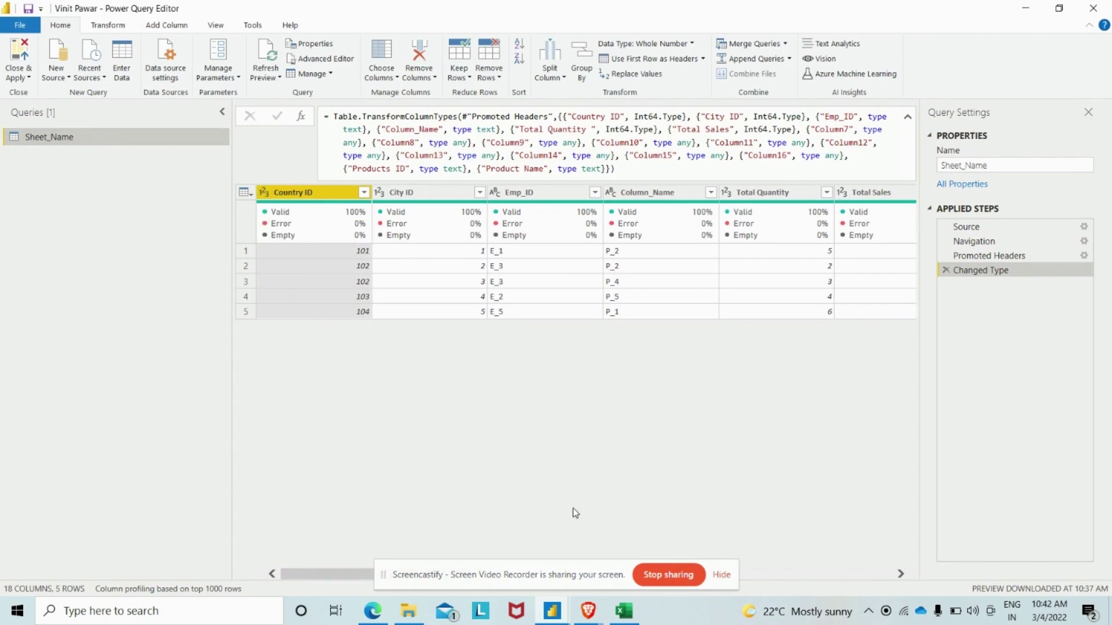
Step: Rename the Excel worksheet Sheet_Name to Sales_Data and save the workbook
left_click(622, 610)
double_click(95, 572)
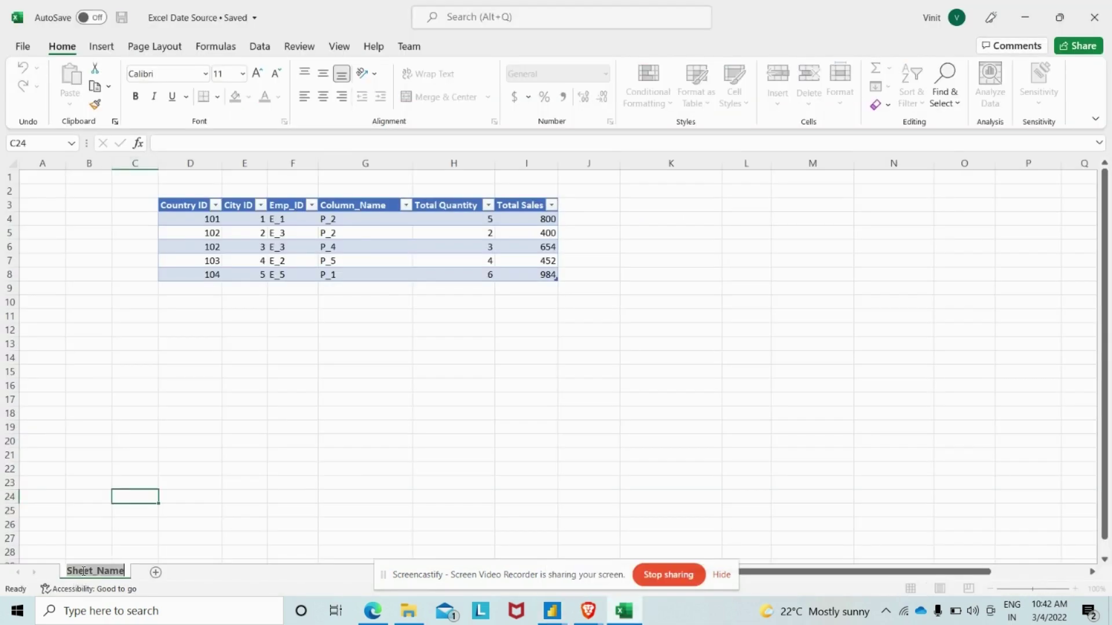
type("Sales")
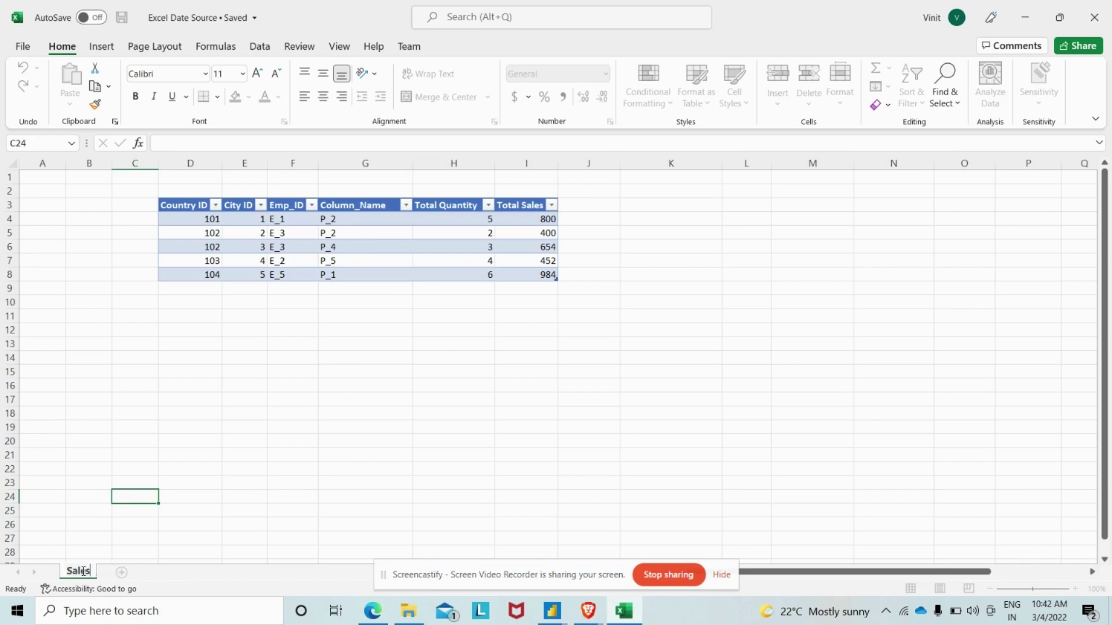
type("_")
type("Data")
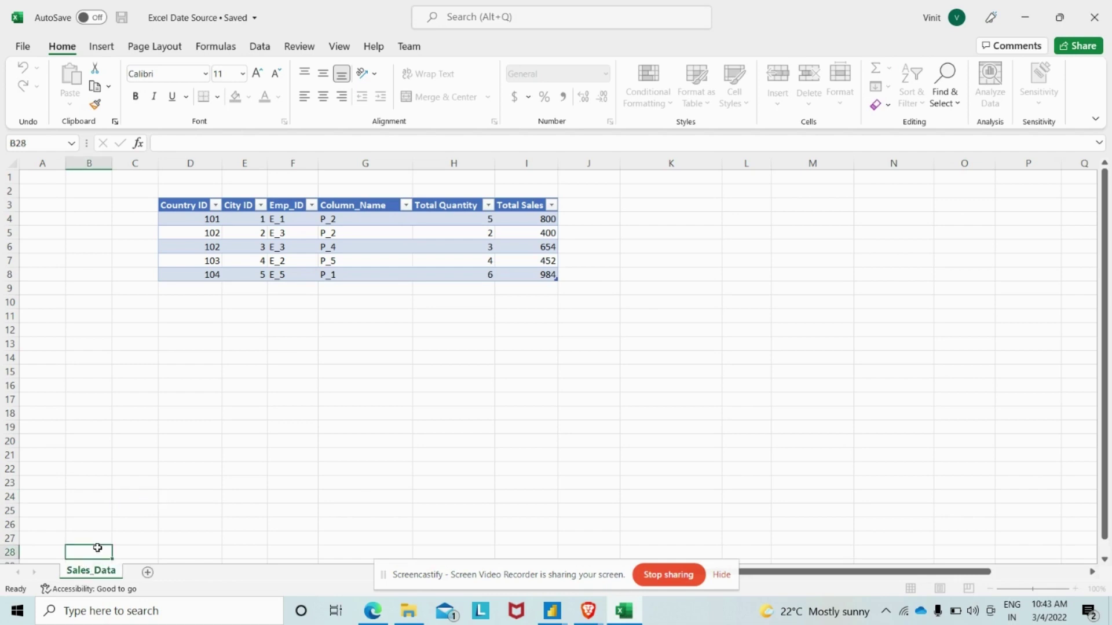
left_click(97, 549)
key("ctrl+s")
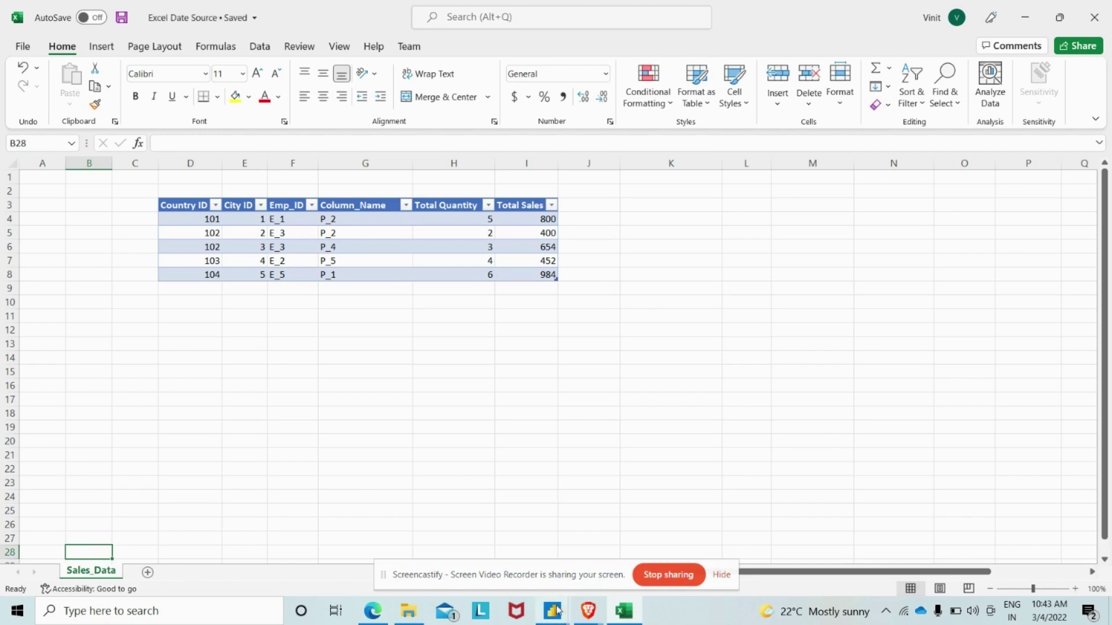
mouse_move(553, 610)
left_click(616, 548)
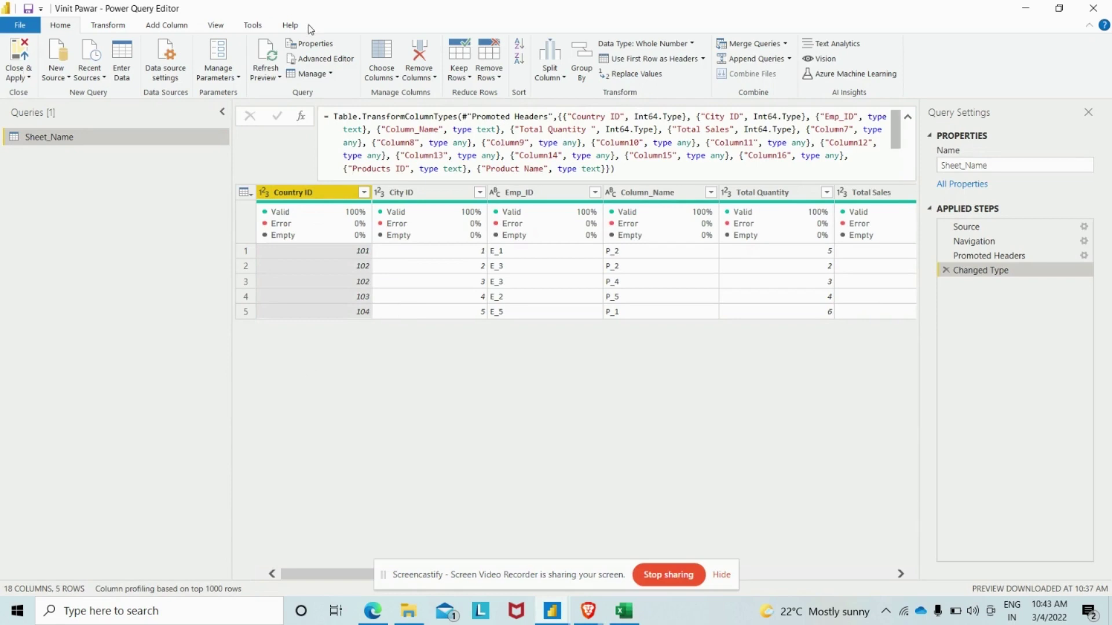
Step: Refresh the preview, jump to the key-not-found error, and open the Navigation step's settings
left_click(265, 59)
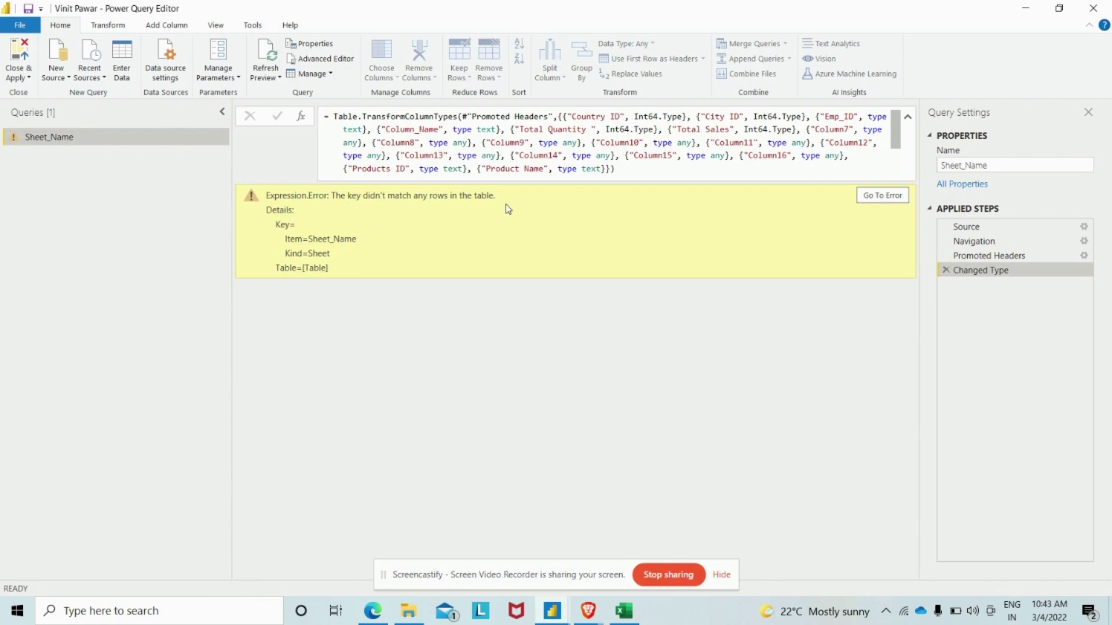
left_click(873, 203)
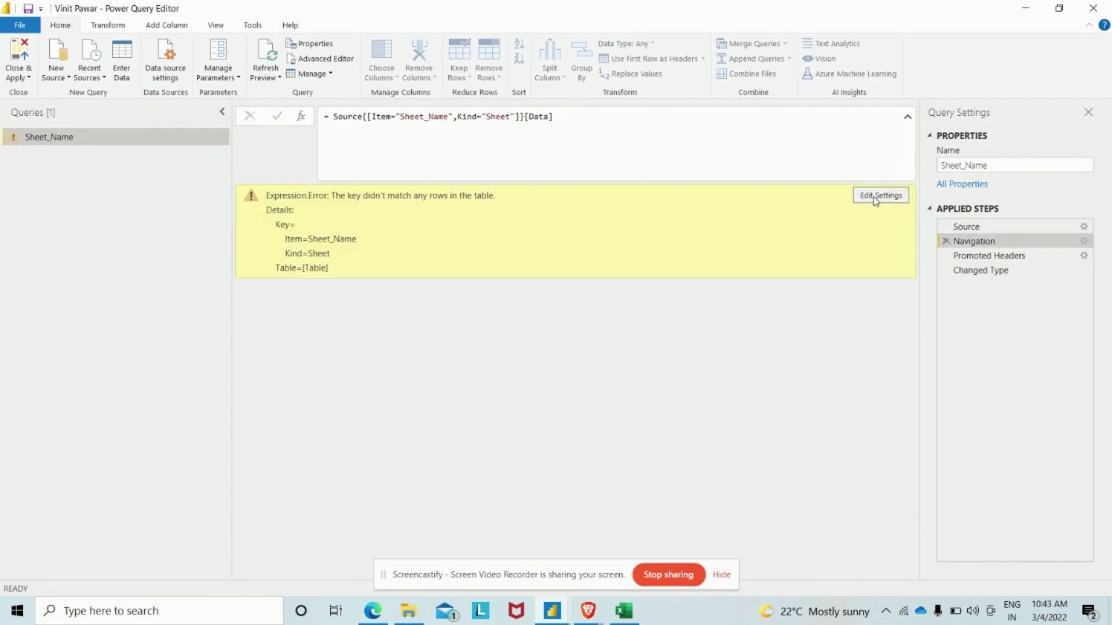
left_click(880, 195)
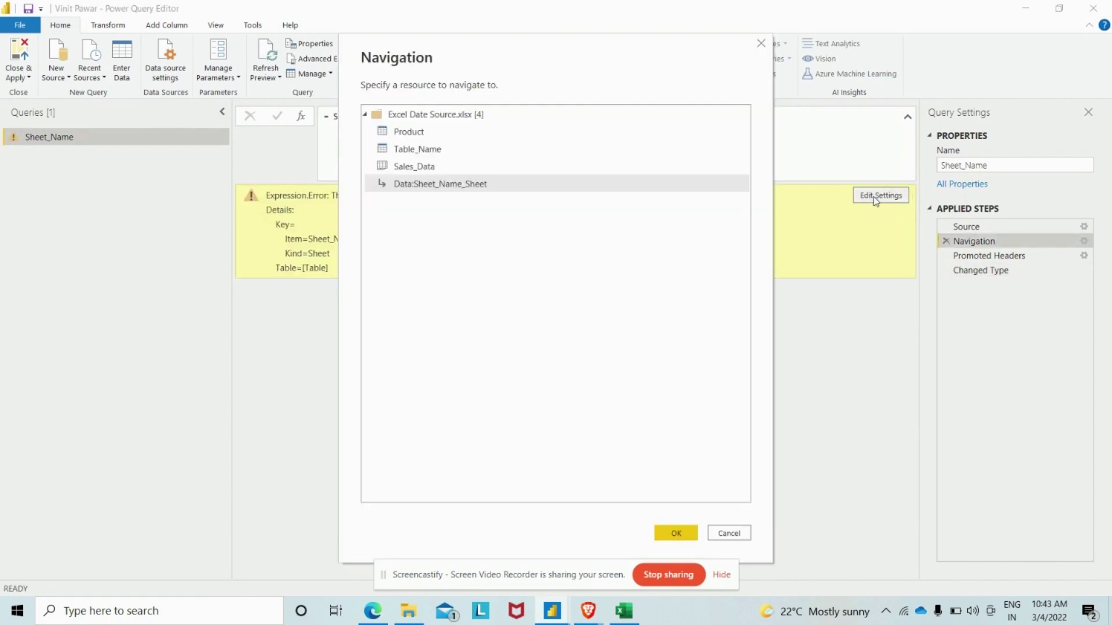
Step: Point the Navigation step at the Sales_Data sheet and refresh the preview
left_click(400, 167)
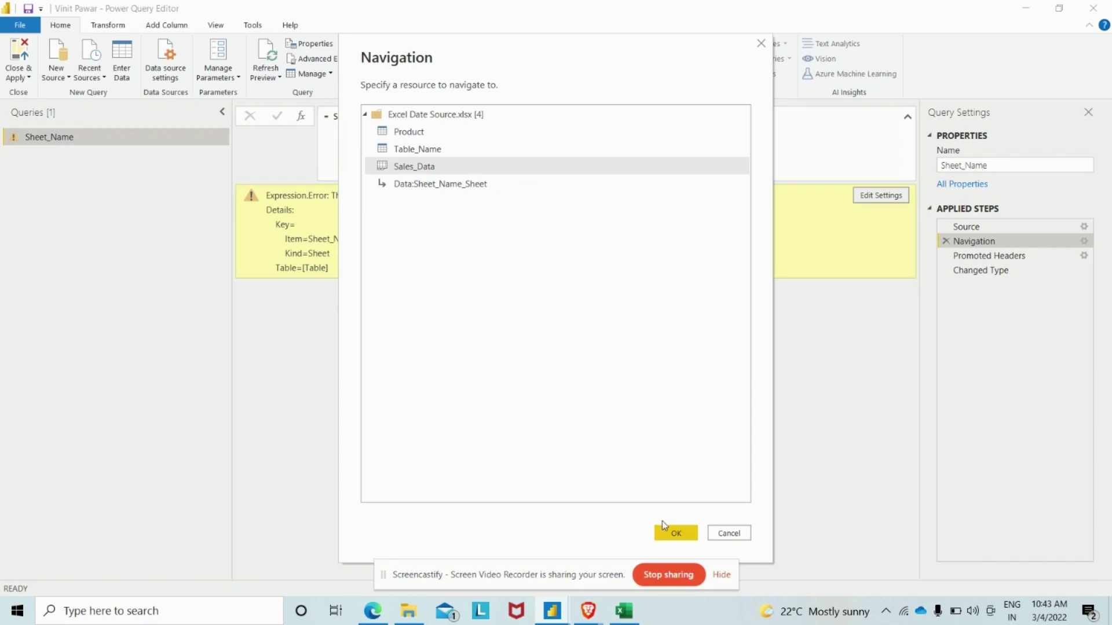
left_click(675, 533)
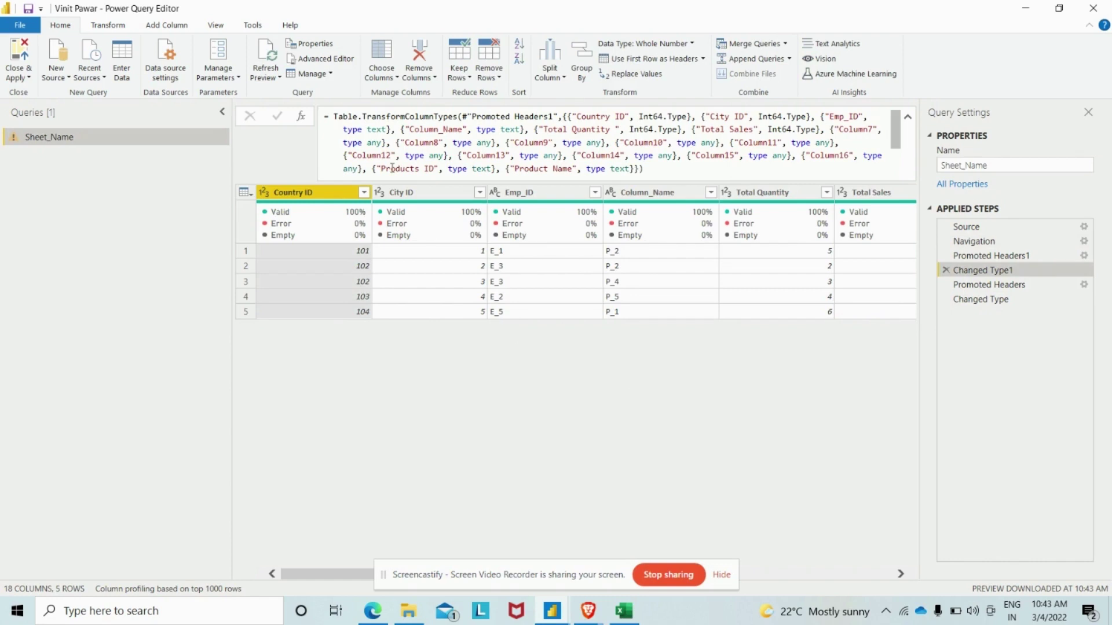
left_click(257, 52)
Step: Load the Table_Name table from Excel Date Source as a query (6 columns, 5 rows)
left_click(54, 76)
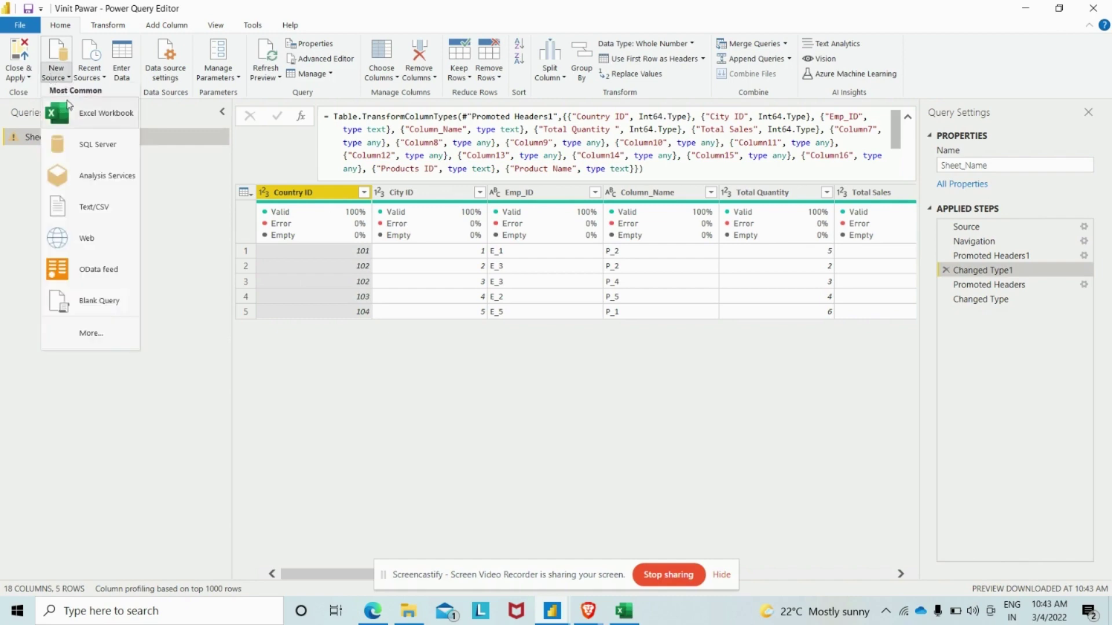
left_click(96, 113)
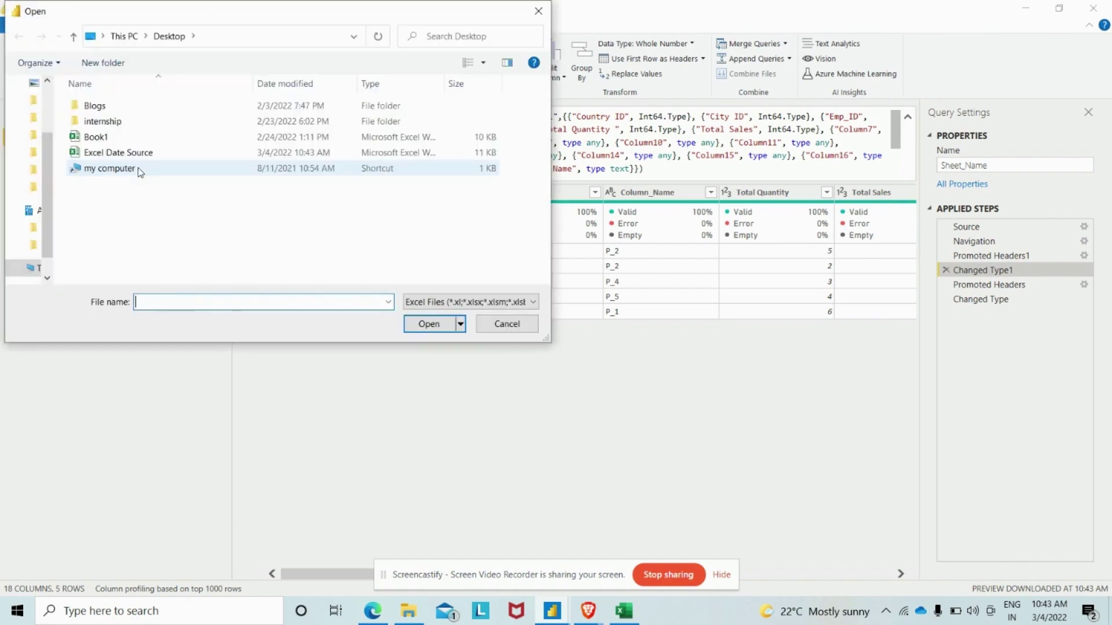
left_click(118, 152)
left_click(428, 324)
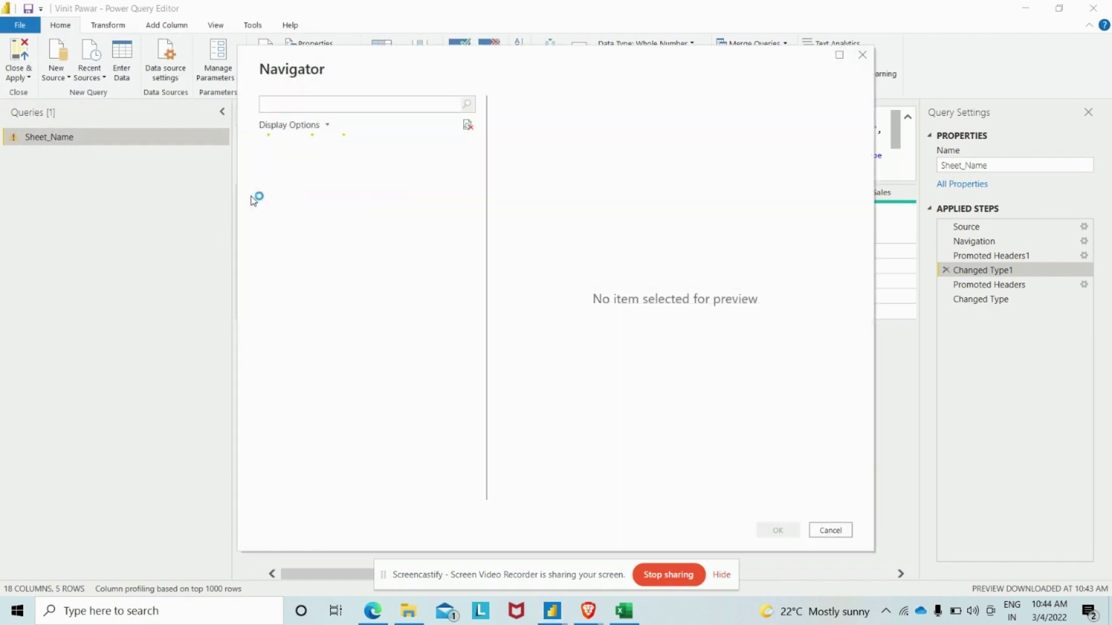
left_click(282, 183)
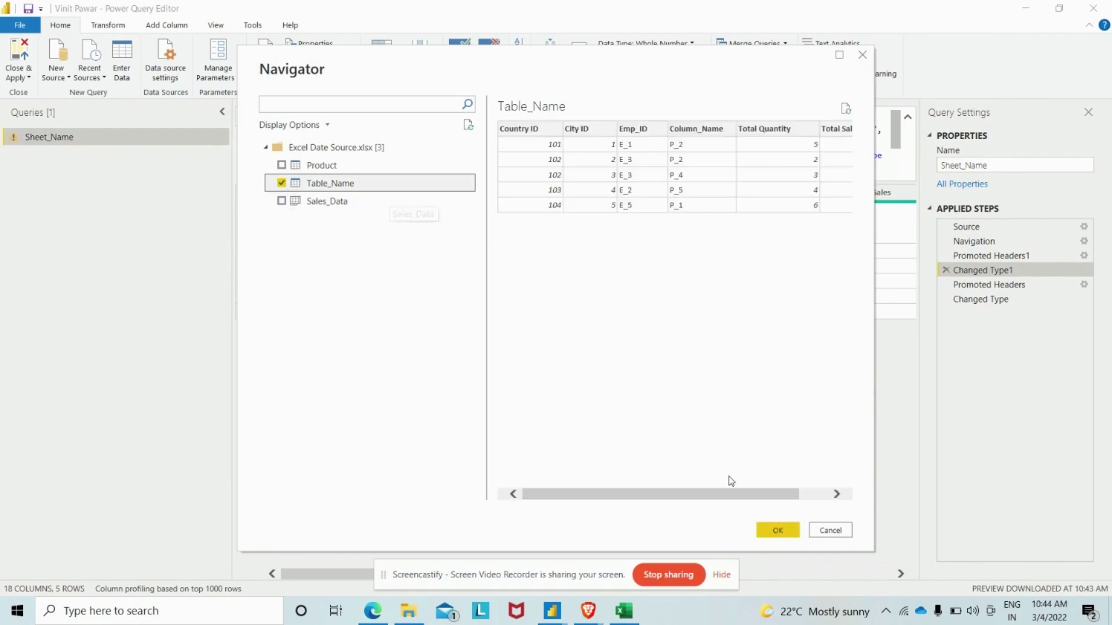
left_click(776, 529)
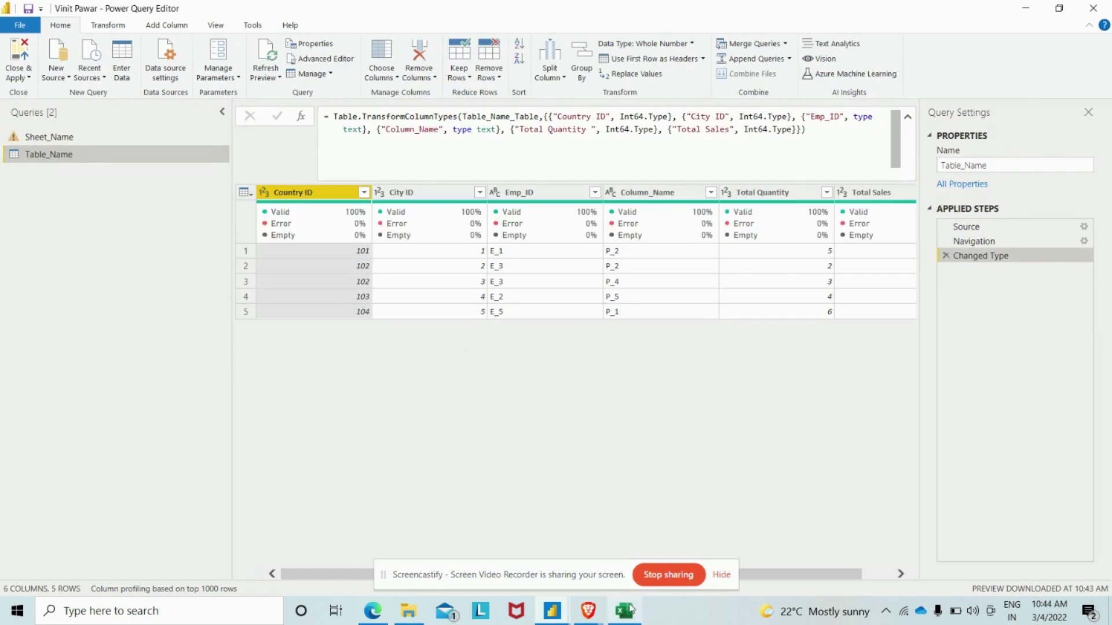
left_click(623, 611)
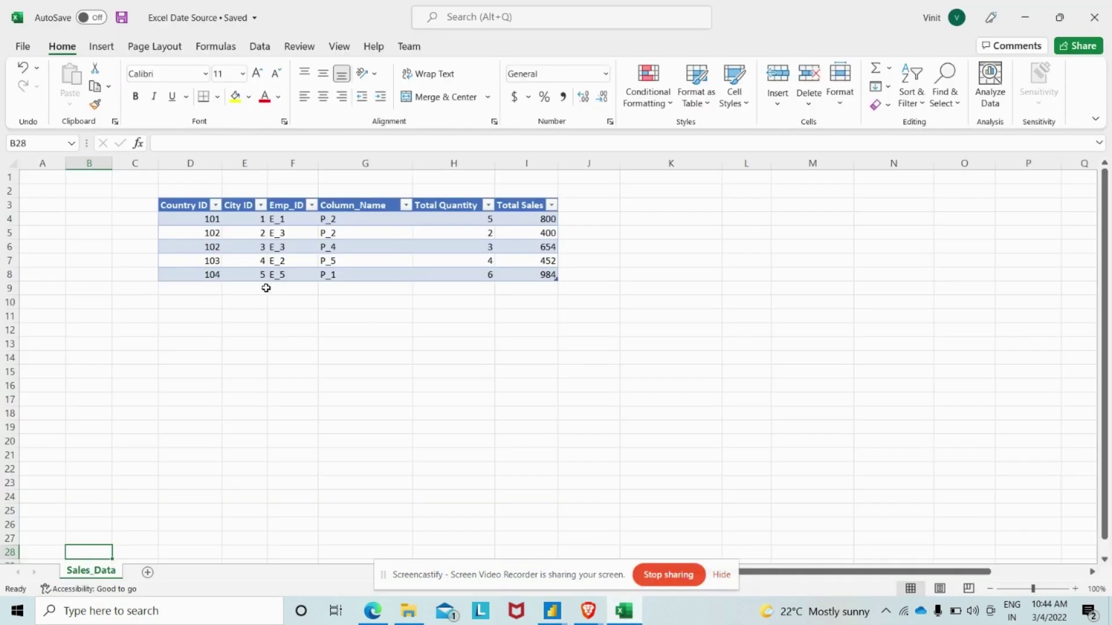
Step: Rename the Excel table from Table_Name to Sales_2022 in Table Design and save
left_click(210, 224)
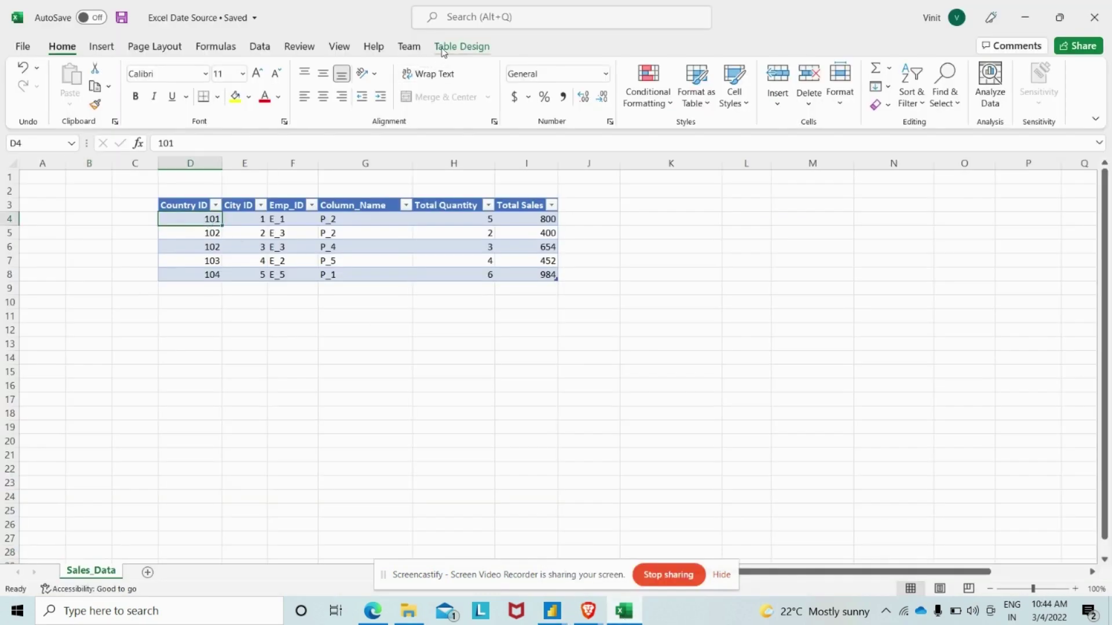
left_click(460, 46)
left_click(48, 86)
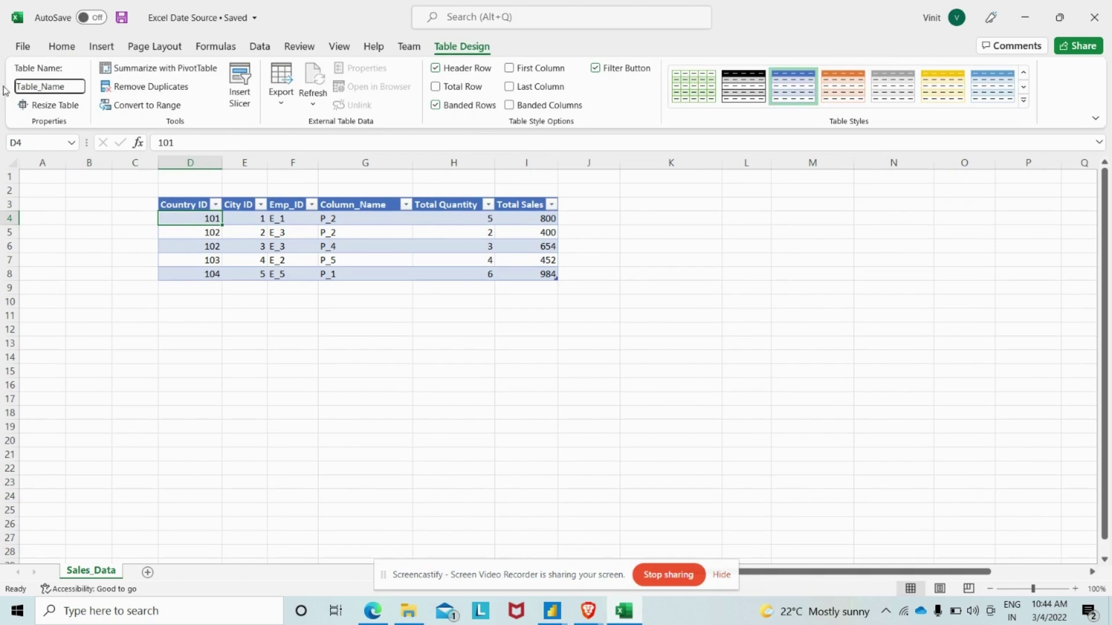
type("Sales")
type("_")
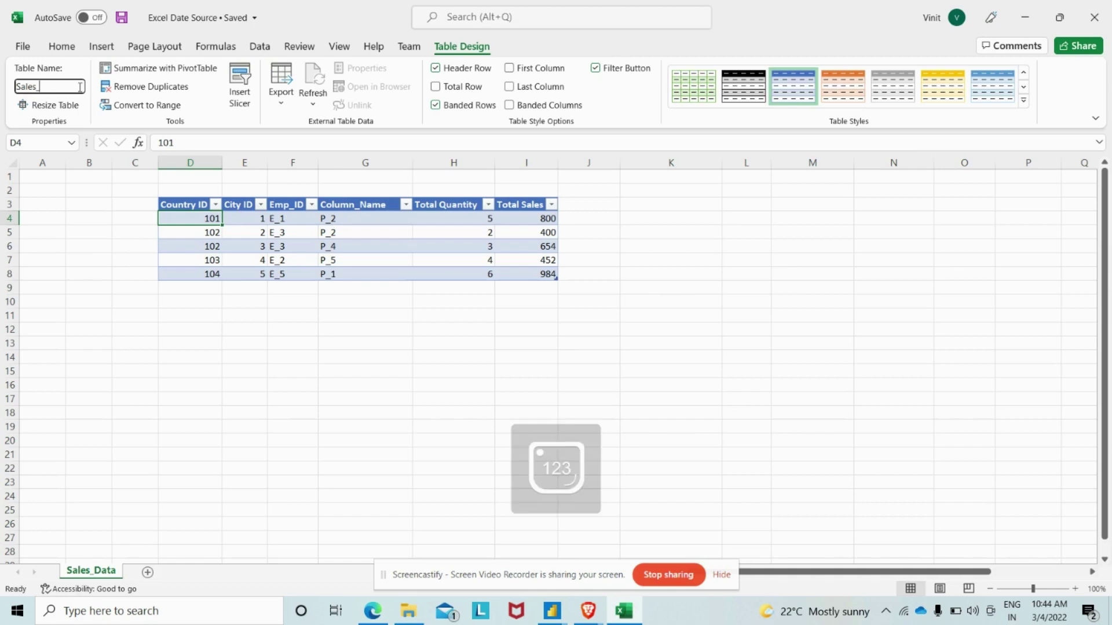
type("2022")
left_click(131, 231)
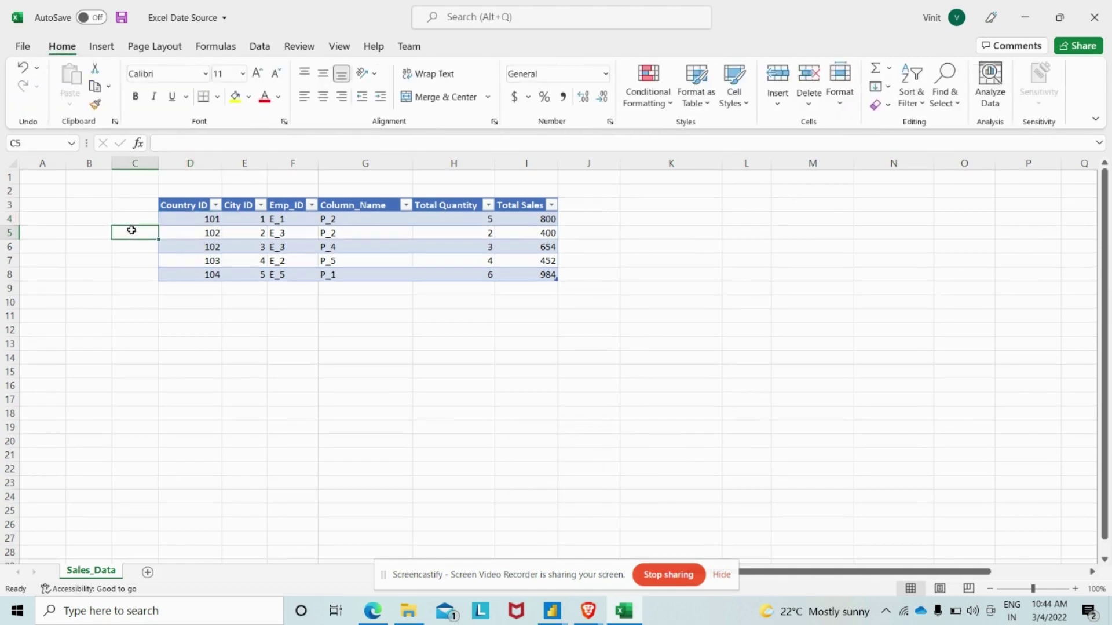
key("ctrl+s")
key("alt+Tab")
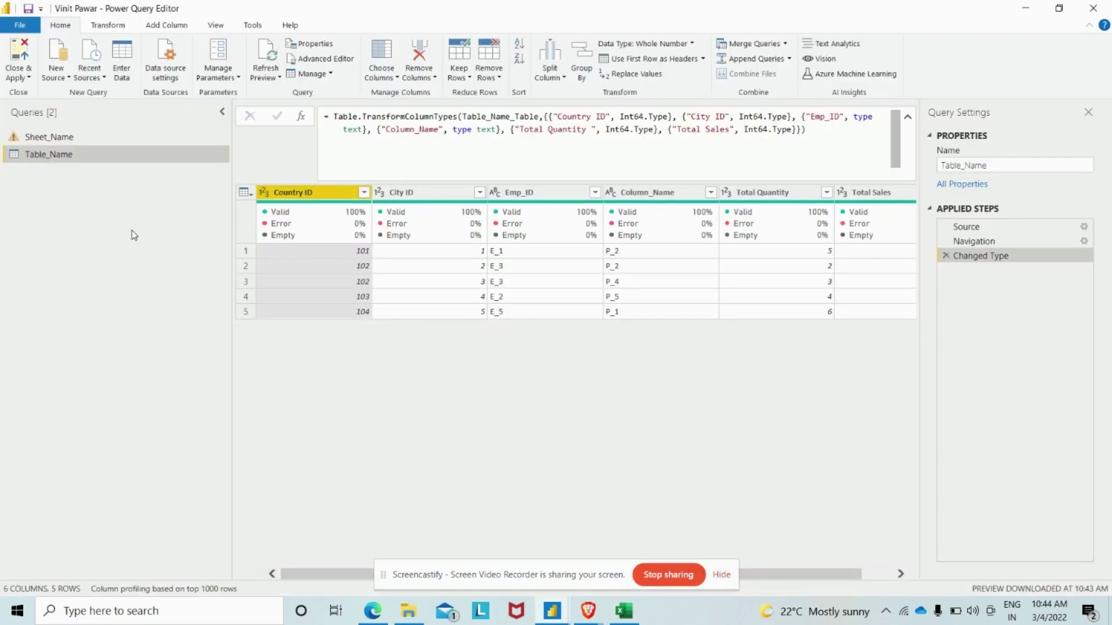
Step: Refresh the Table_Name preview and open the failing Navigation step's settings
left_click(266, 61)
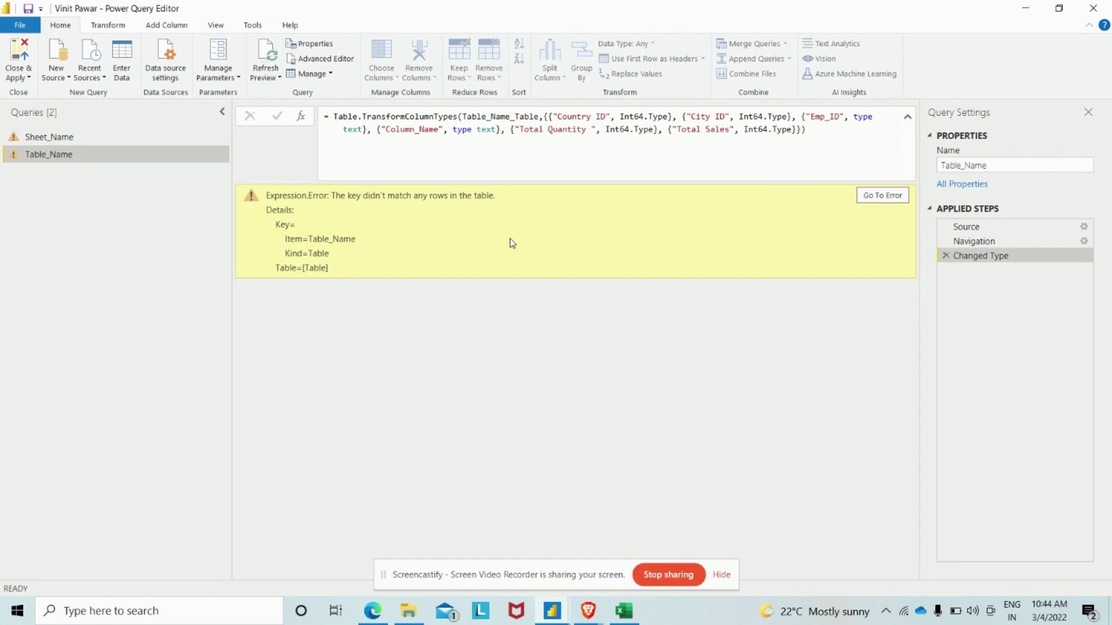
left_click(883, 195)
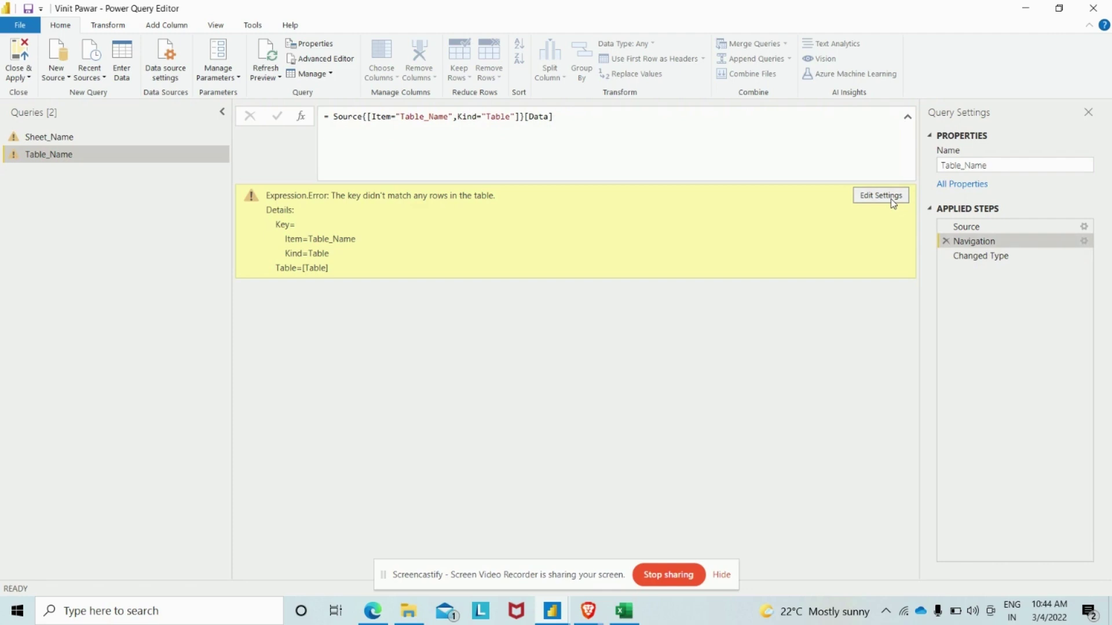
left_click(880, 195)
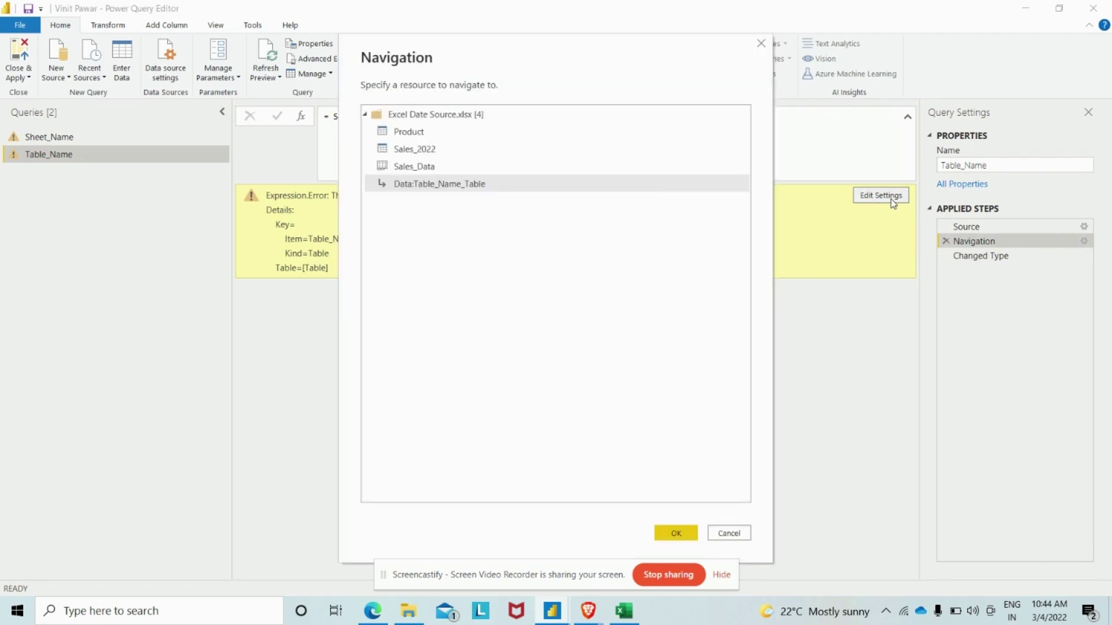
Step: Repoint the navigation to the Sales_2022 table and refresh the preview
left_click(414, 166)
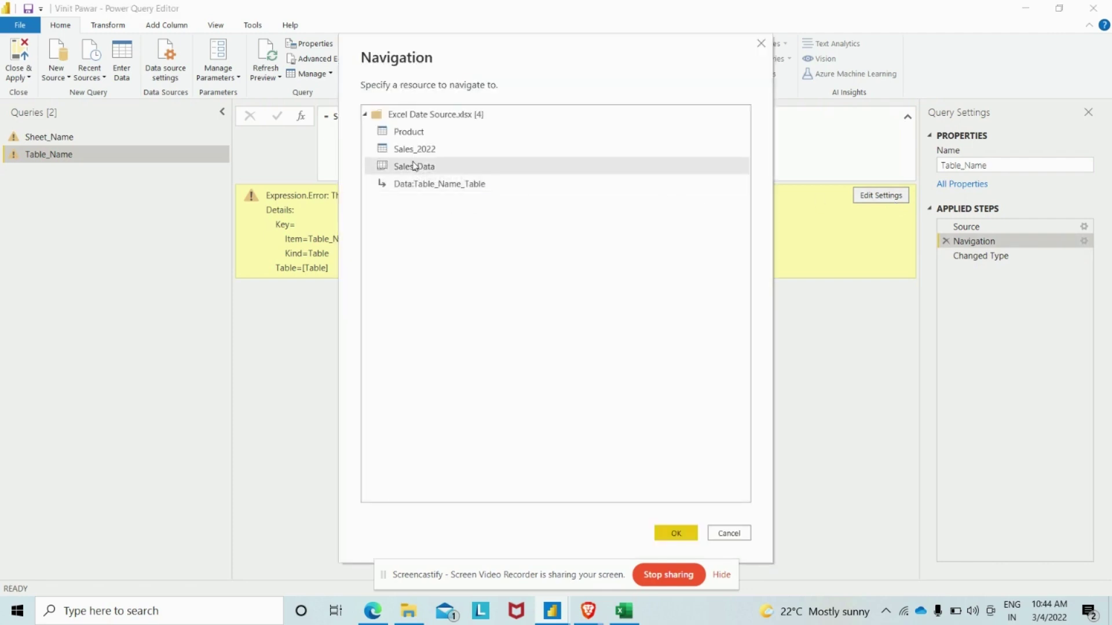
left_click(415, 150)
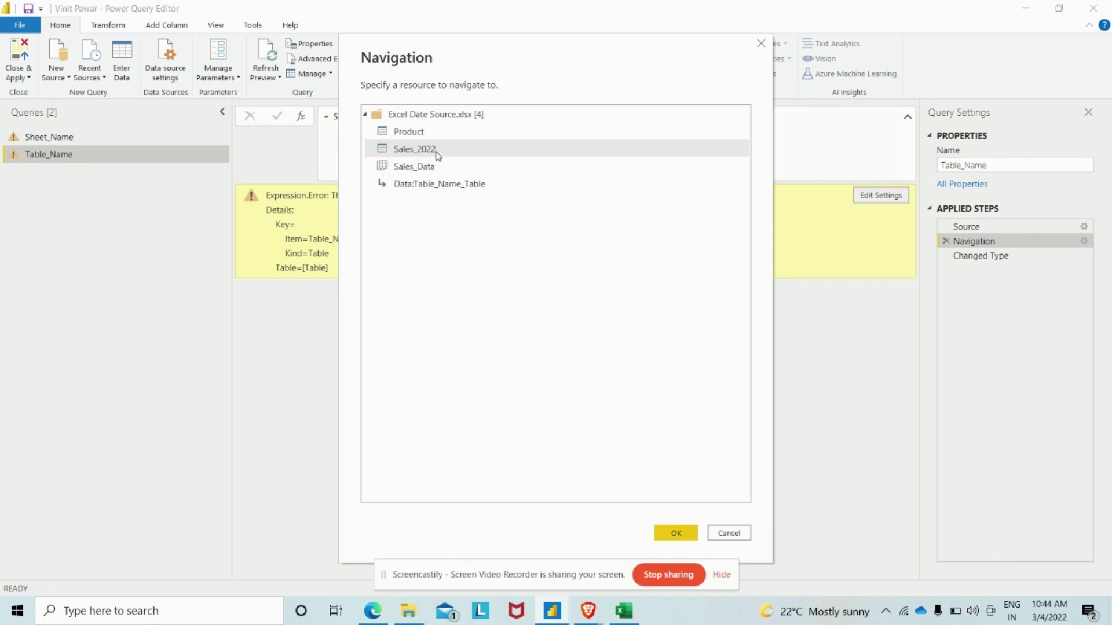
left_click(677, 527)
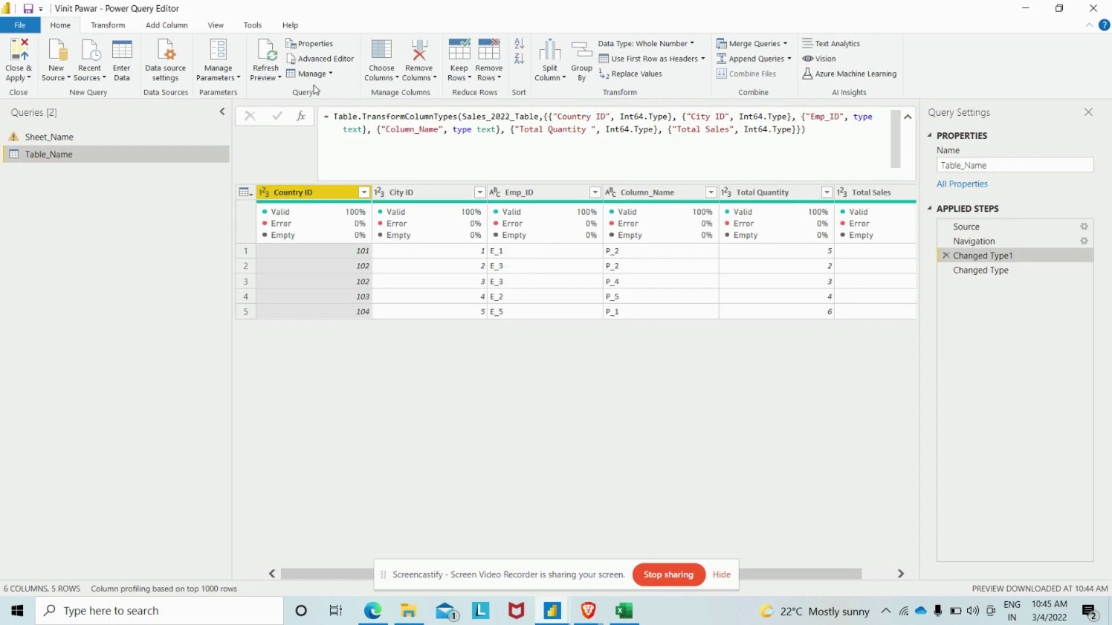
left_click(264, 61)
left_click(624, 611)
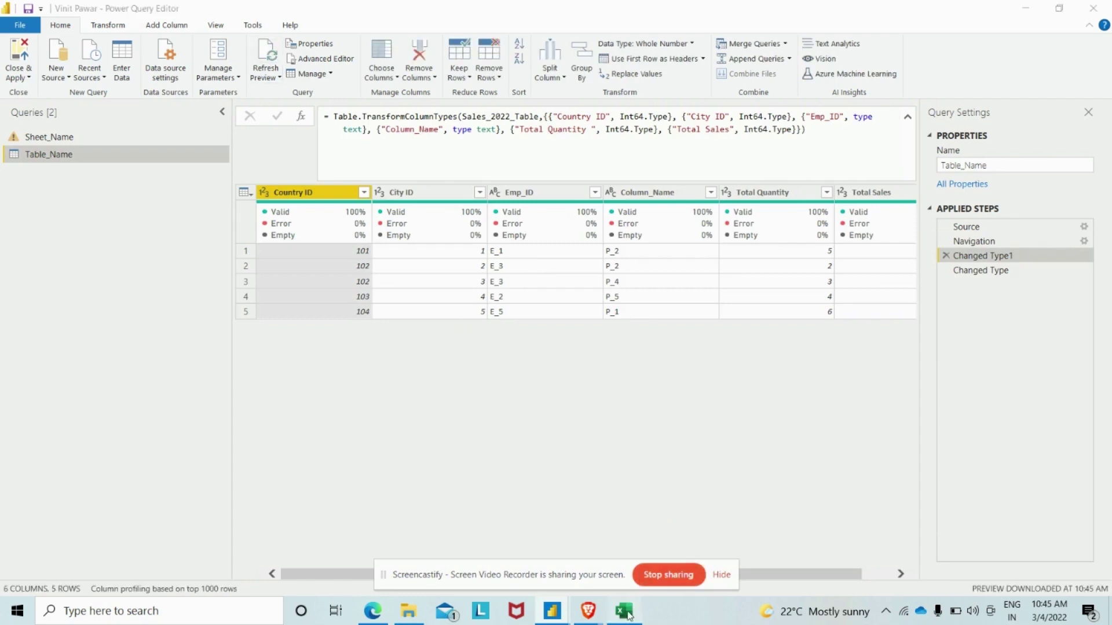
Step: Change the G3 header text from Column_Name to Product_Code
double_click(353, 205)
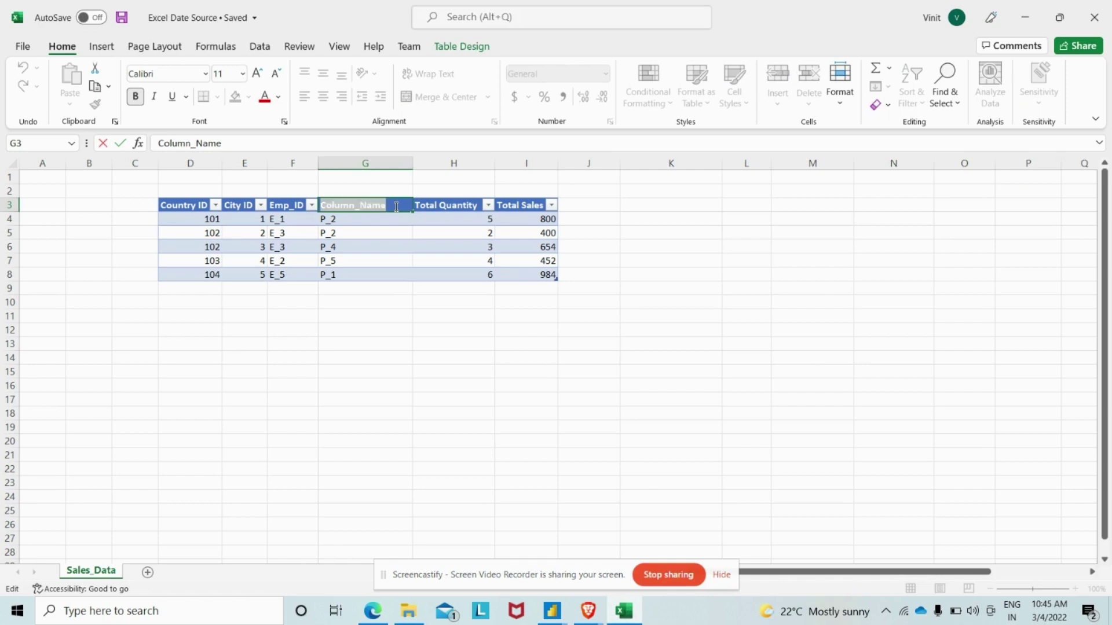
type("Product")
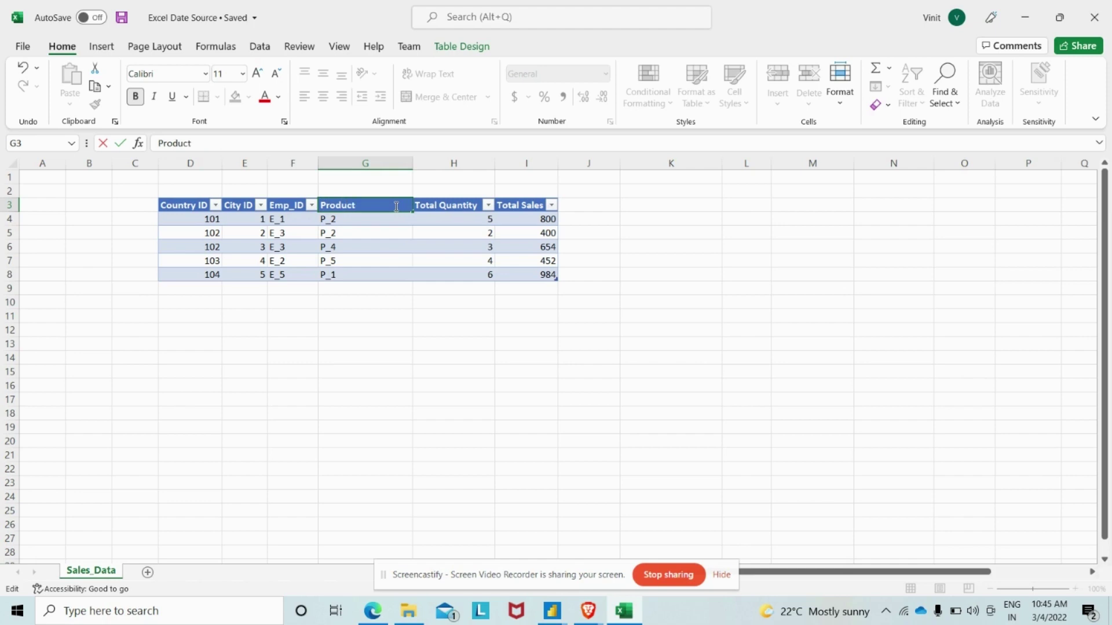
type("_Code")
left_click(383, 386)
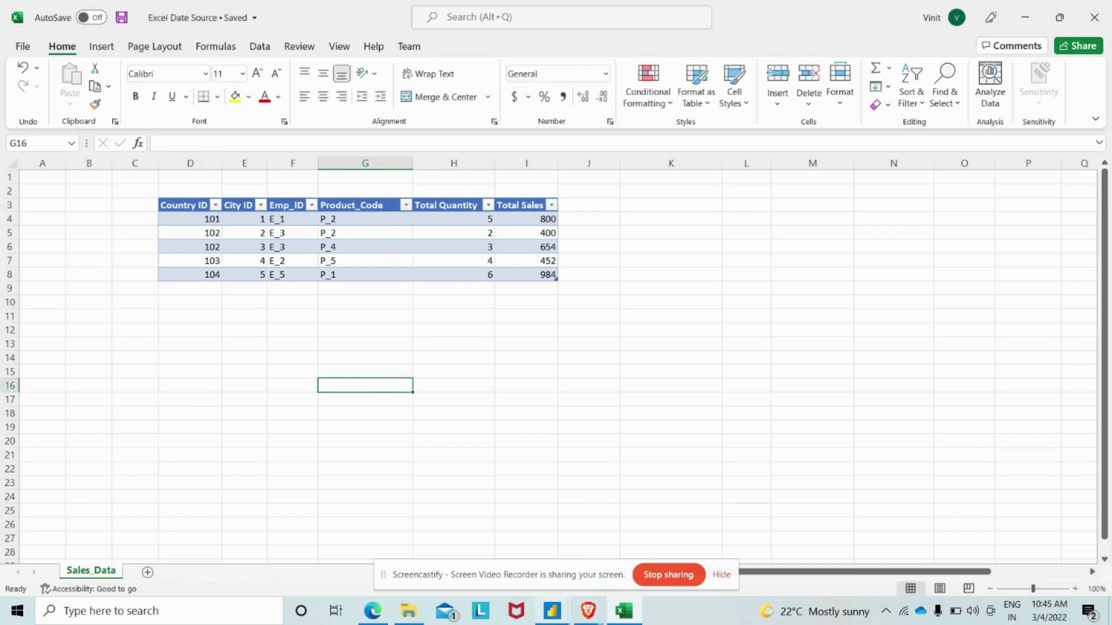
Step: Refresh the preview and replace Column_Name with Product_Code in the Changed Type1 formula
mouse_move(553, 611)
left_click(630, 548)
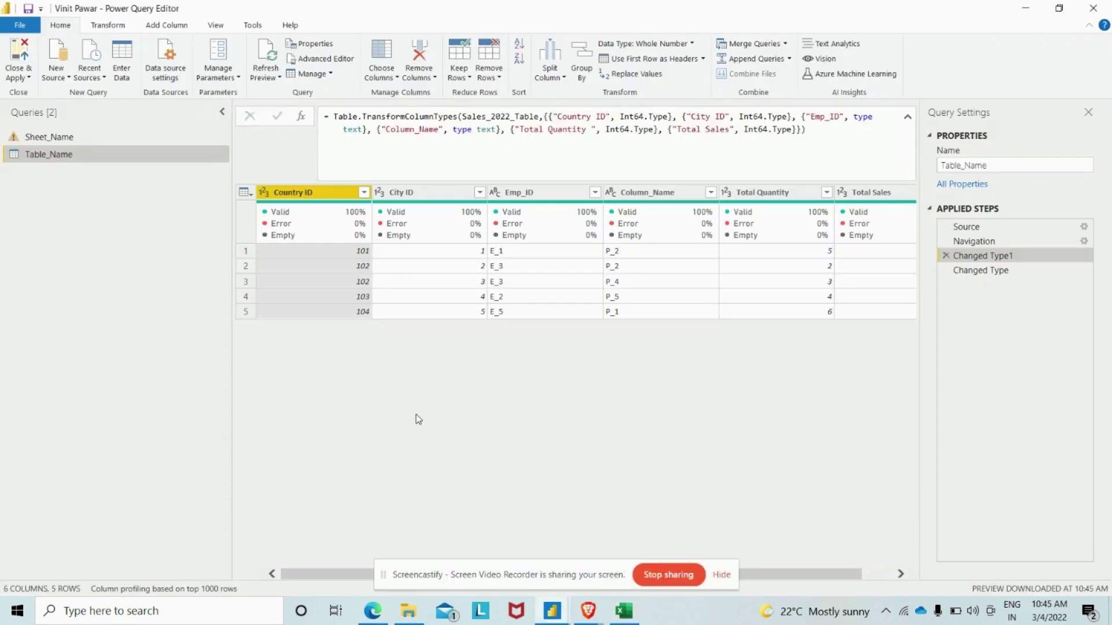
left_click(271, 53)
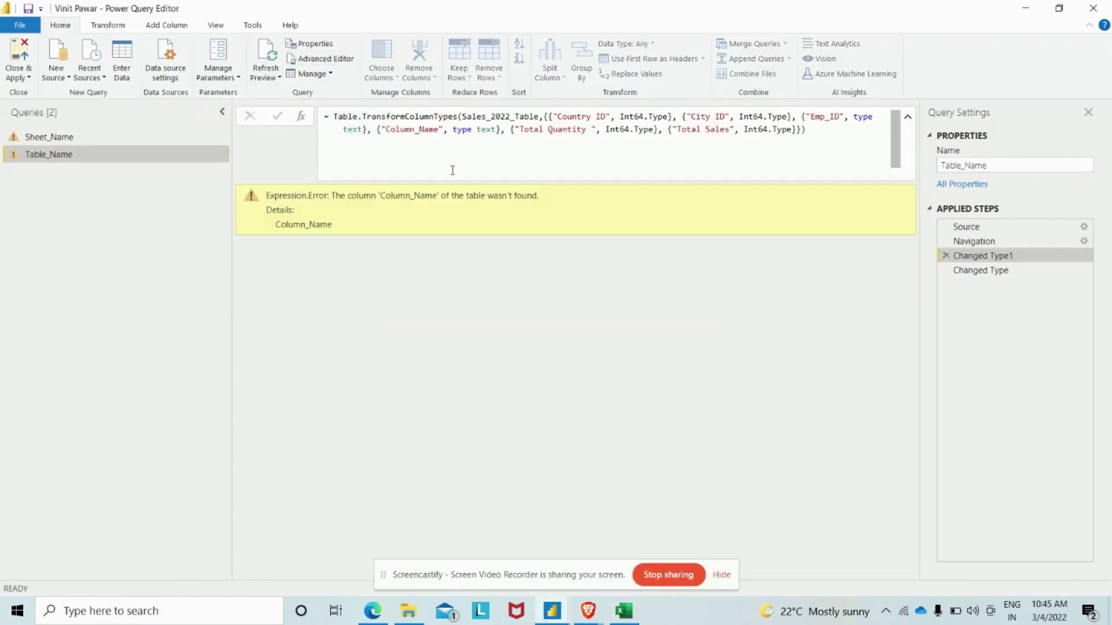
left_click(438, 128)
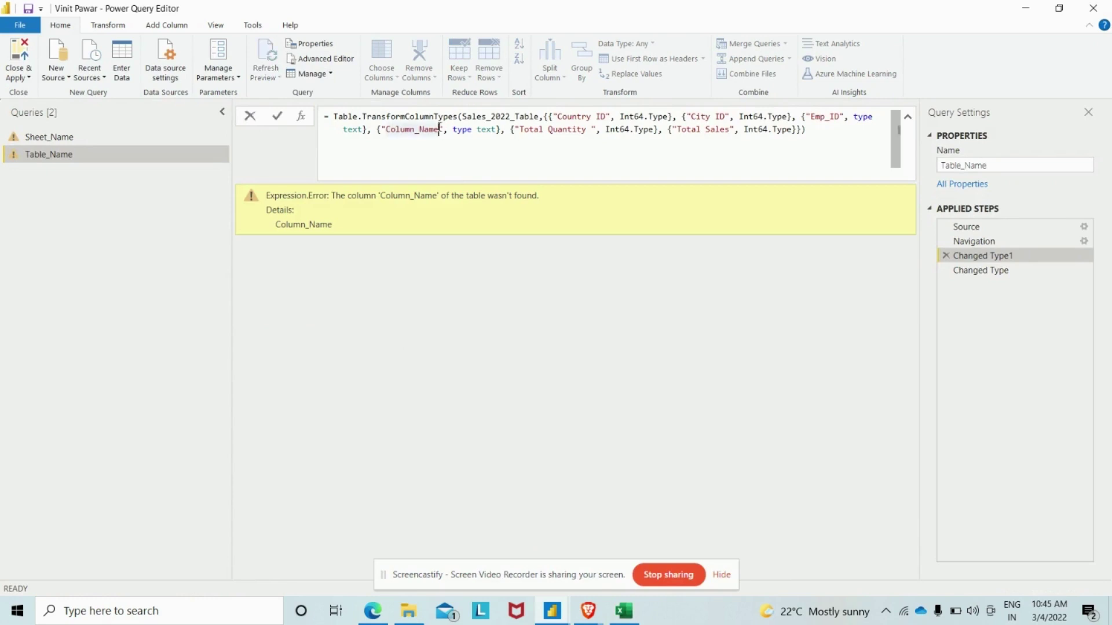
left_click_drag(439, 128, 433, 128)
key("shift+Left")
key("shift+Left")
key("shift+Left")
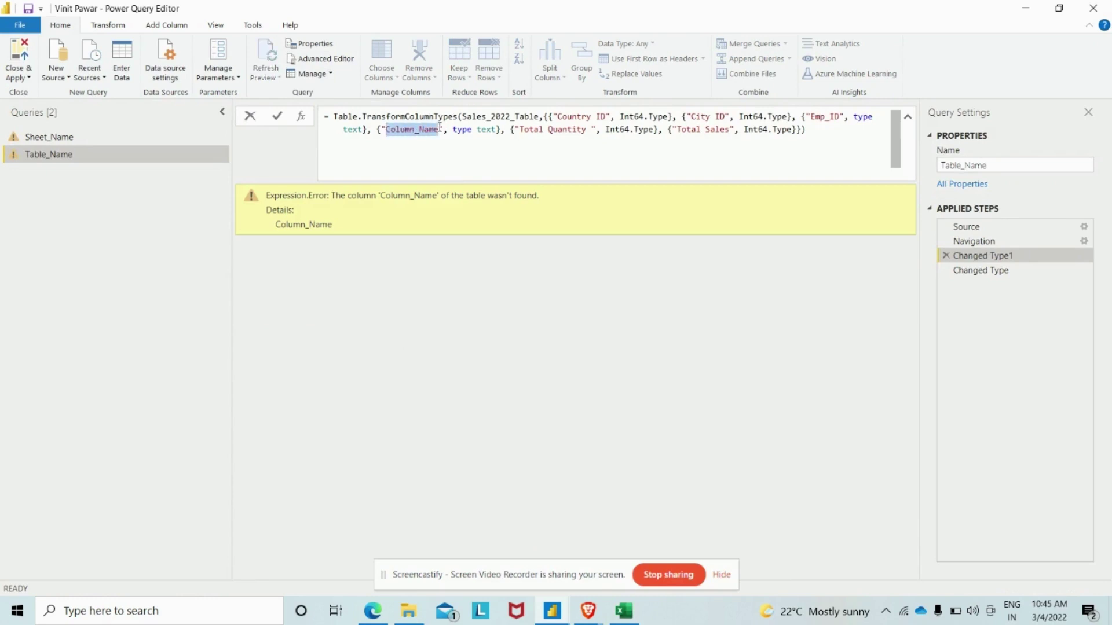
type("Product")
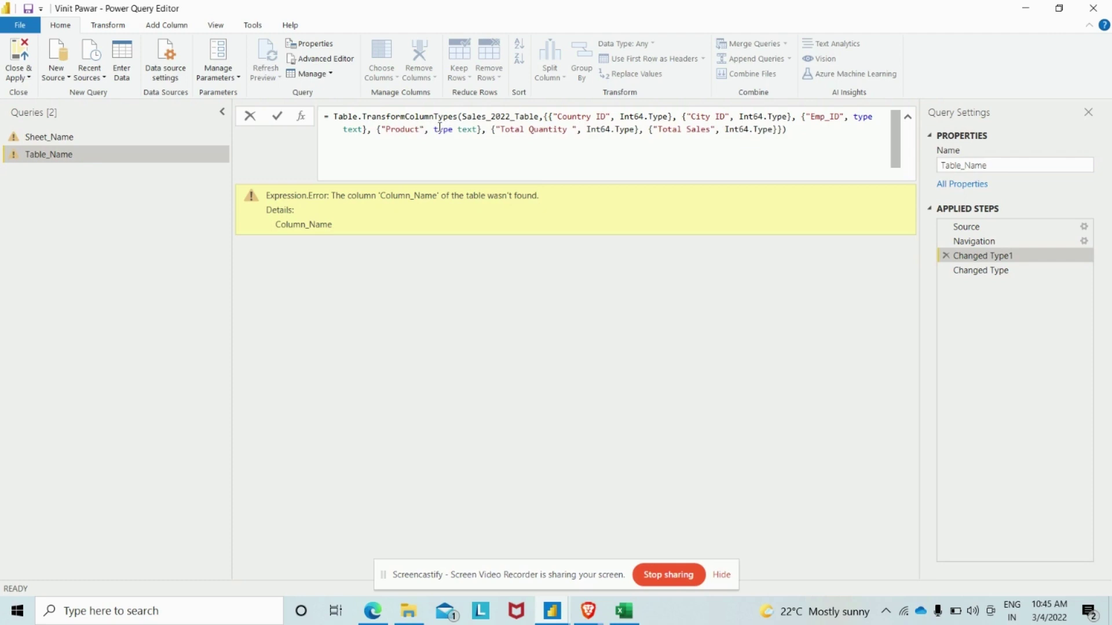
type("_code")
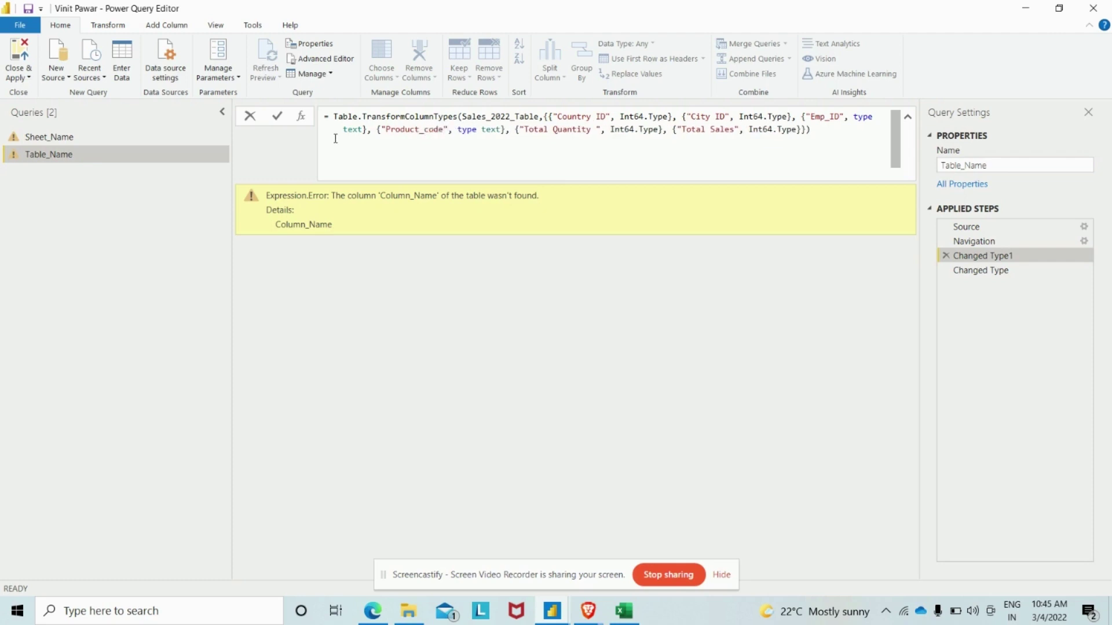
key("Return")
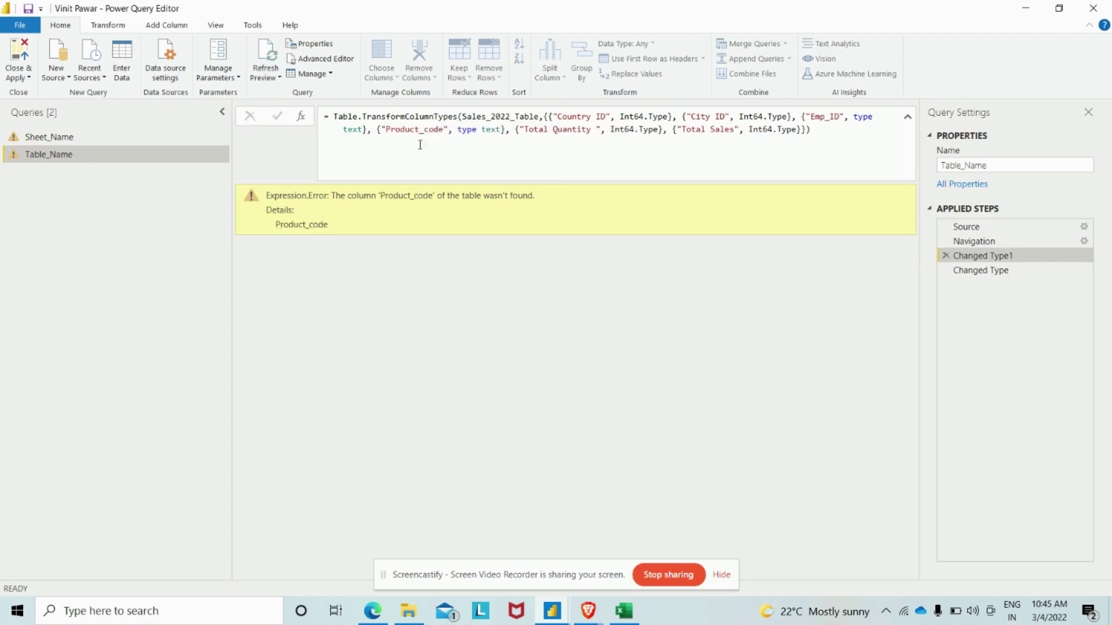
Step: Check the header spelling in Excel and correct Product_code to Product_Code in the formula
left_click(624, 611)
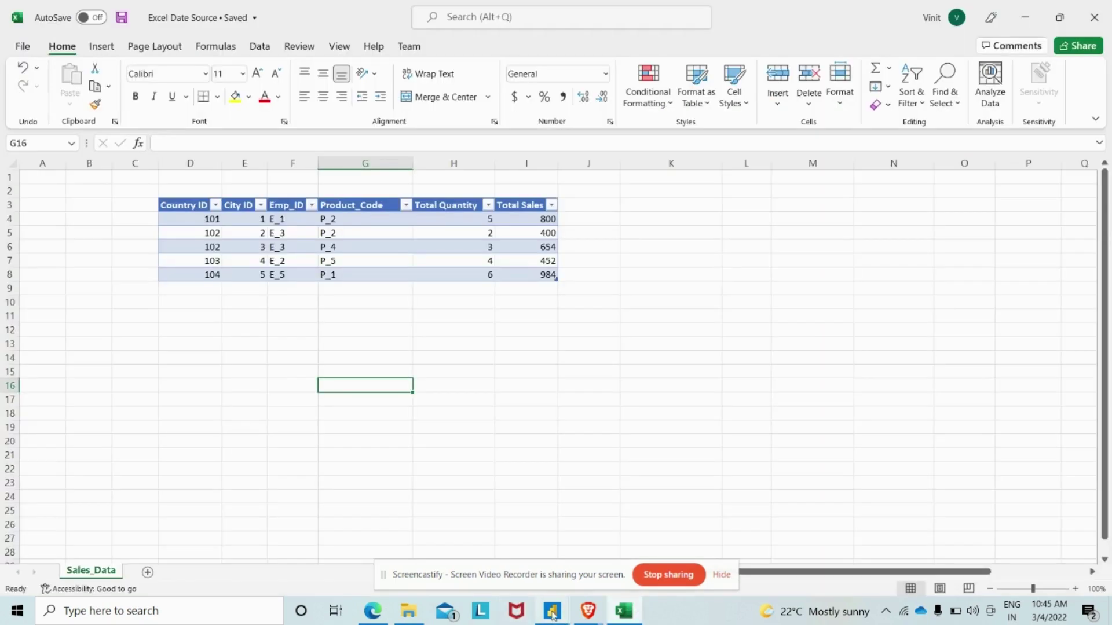
mouse_move(552, 610)
left_click(609, 539)
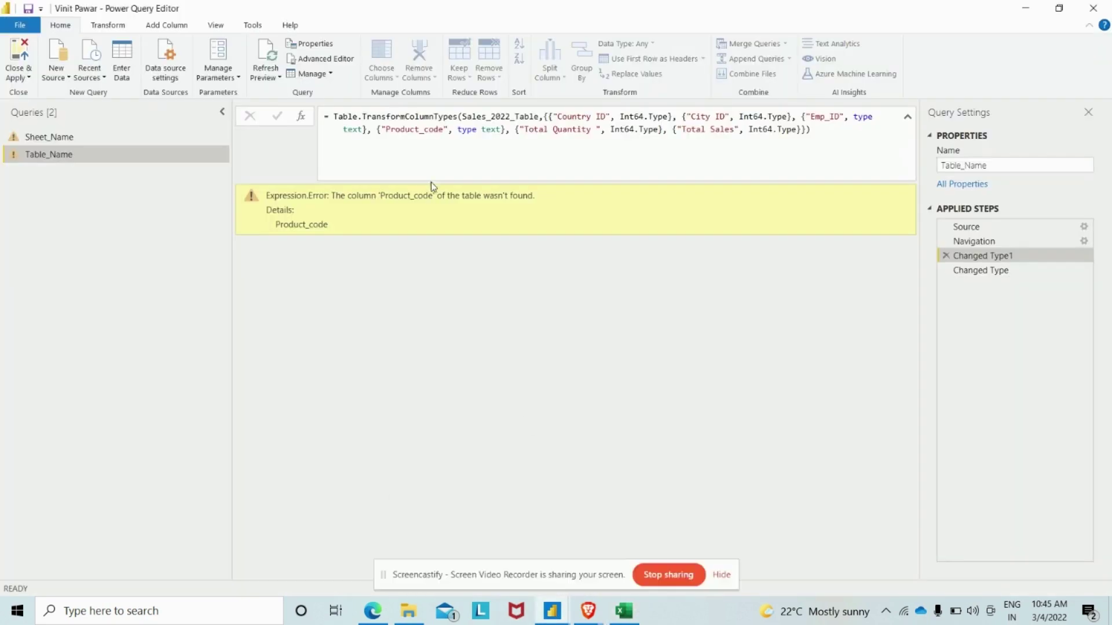
left_click(427, 130)
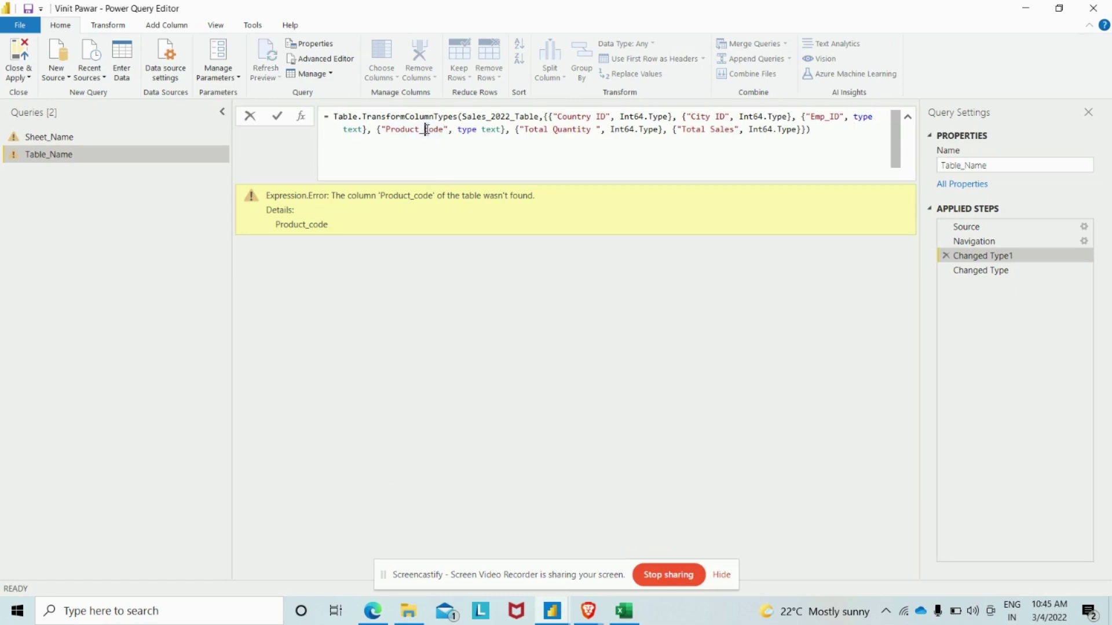
key("BackSpace")
type("C")
left_click(277, 115)
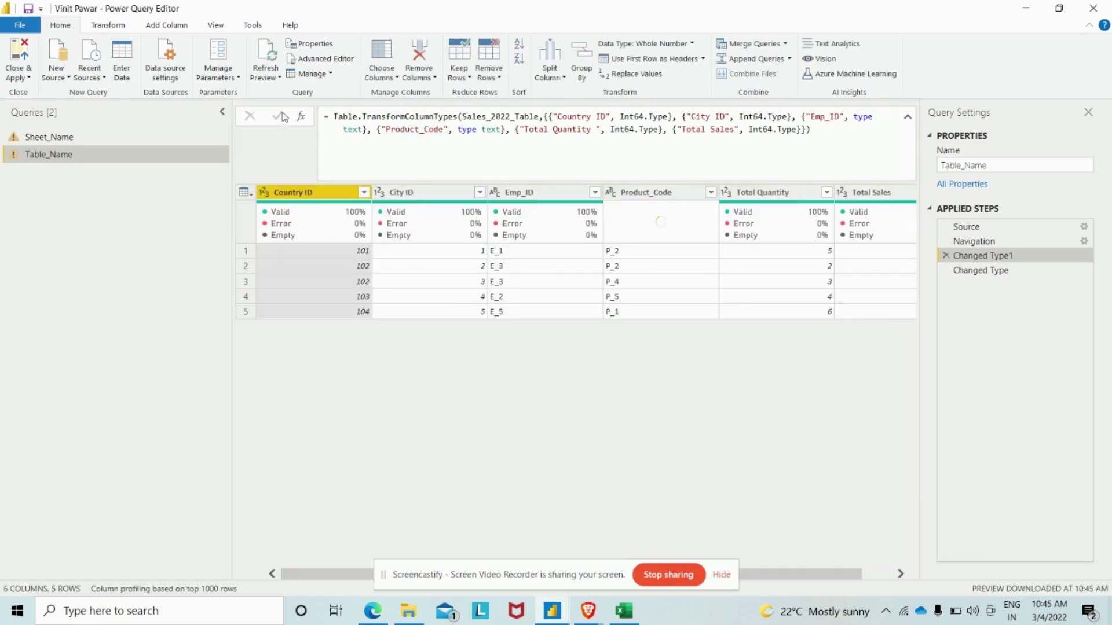